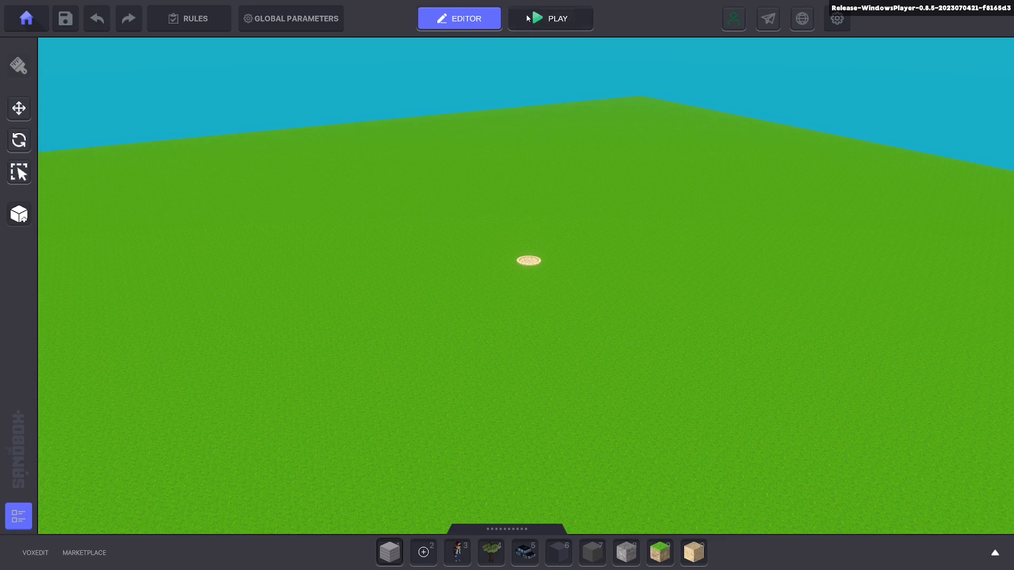
Step: Playtest the experience by running and jumping the avatar around the spawn portal, and return to the editor
click(536, 28)
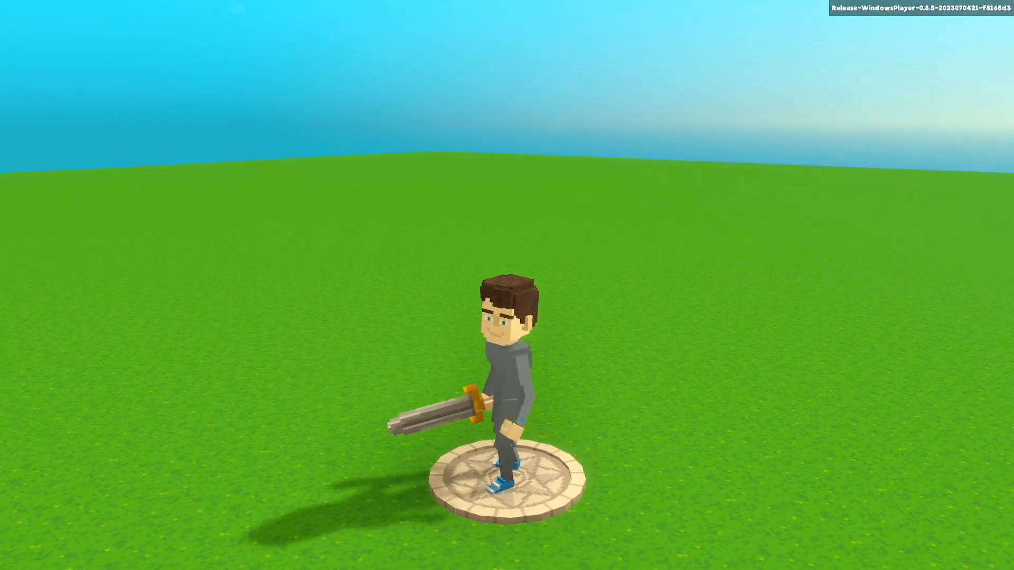
key(w)
key(a)
key(w)
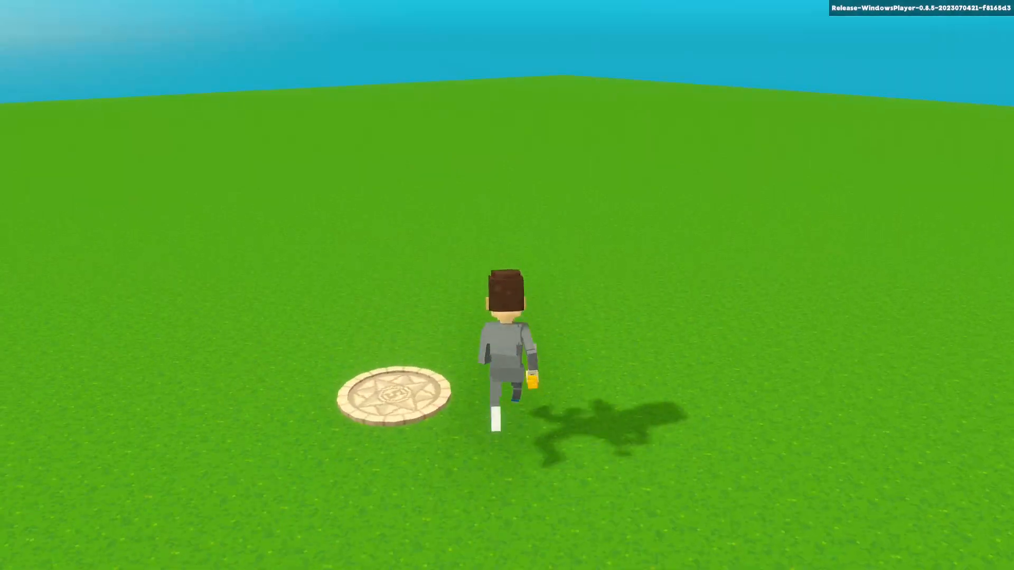
key(space)
key(s)
key(w)
key(d)
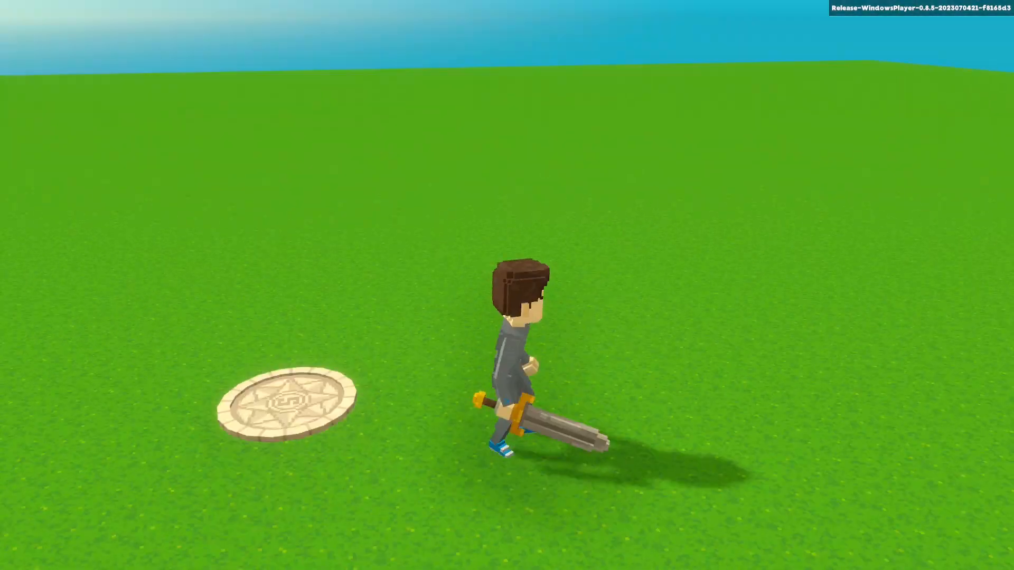
key(Escape)
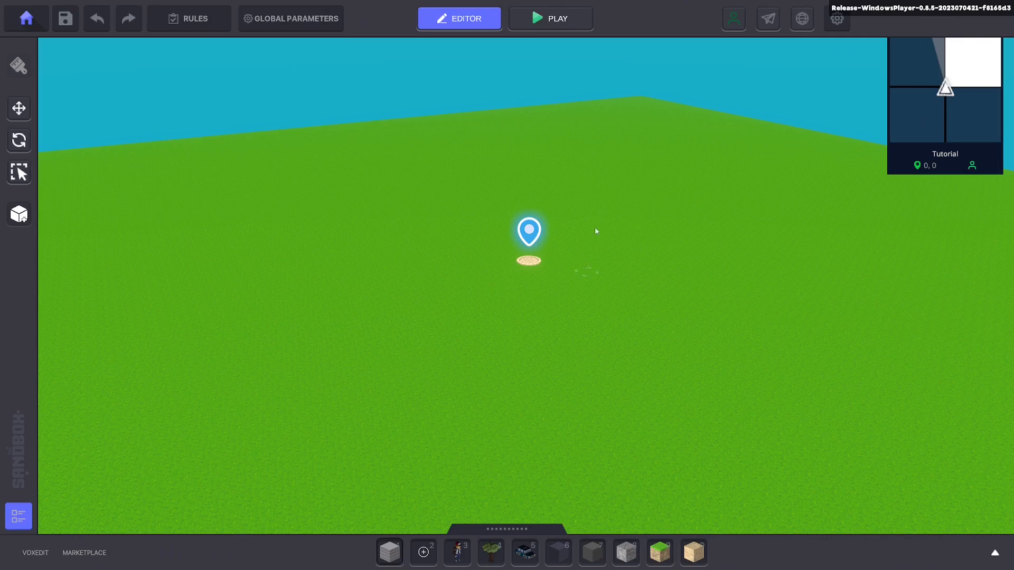
key(w)
right_drag(661, 144, 516, 128)
key(d)
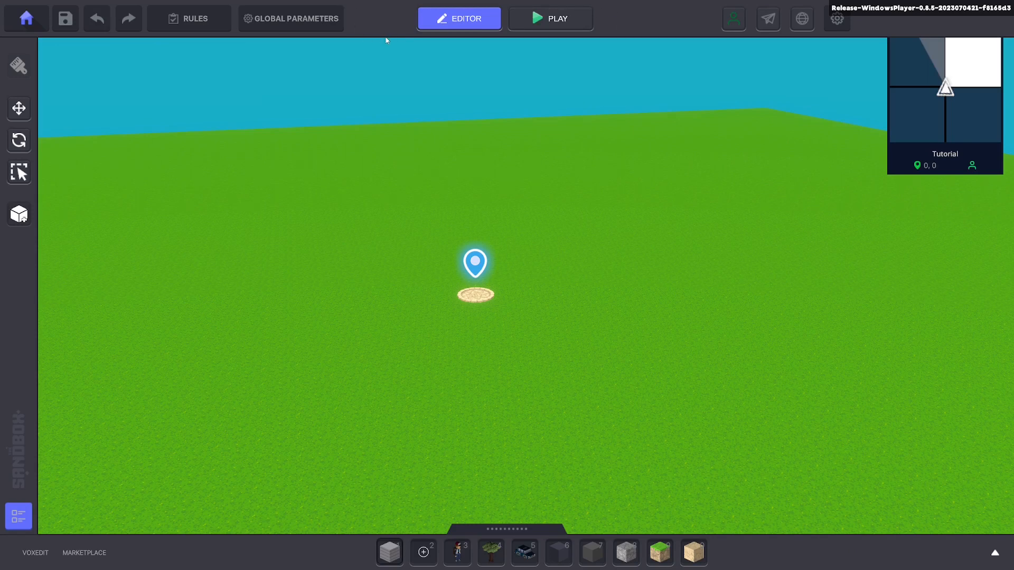
Step: Review the avatar, camera, controller and ambience settings in Global Parameters, and close the dialog
click(327, 32)
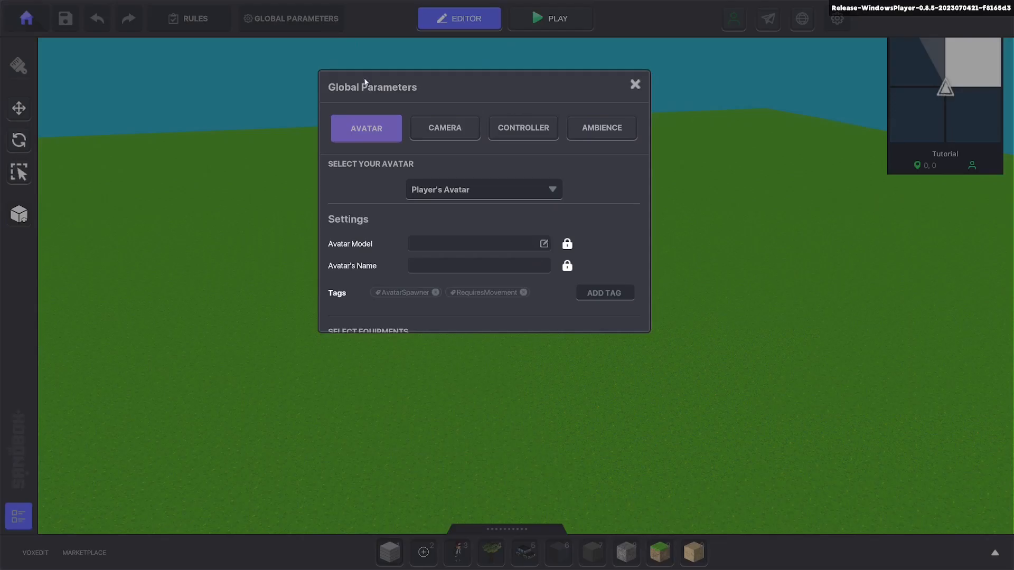
scroll(377, 255, down, 3)
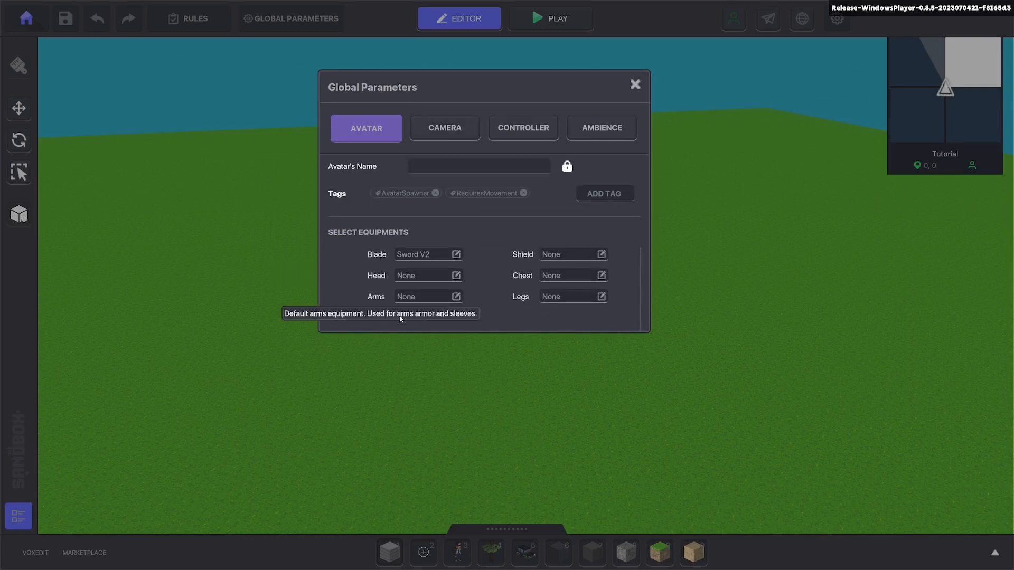
scroll(530, 244, up, 3)
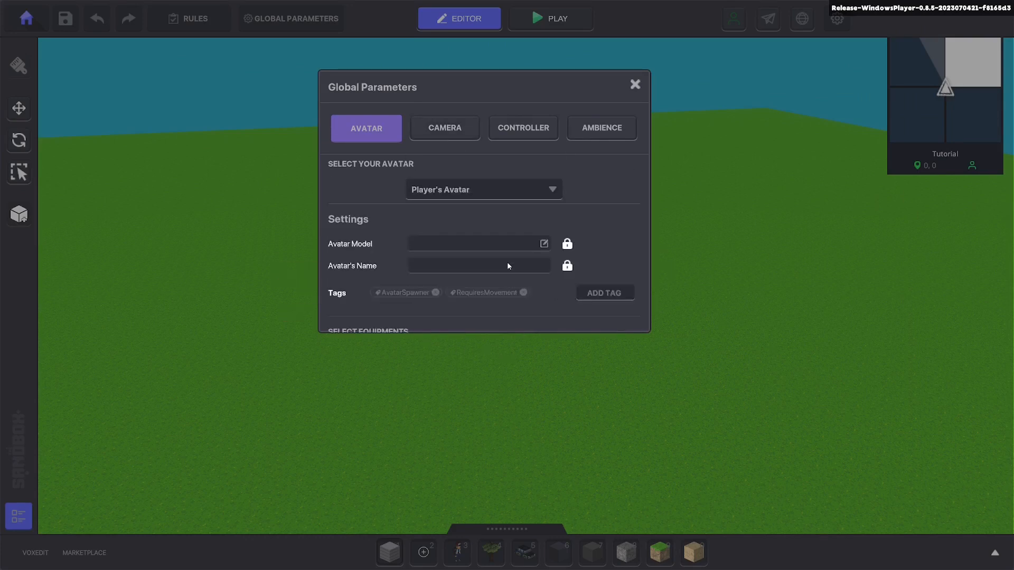
click(442, 132)
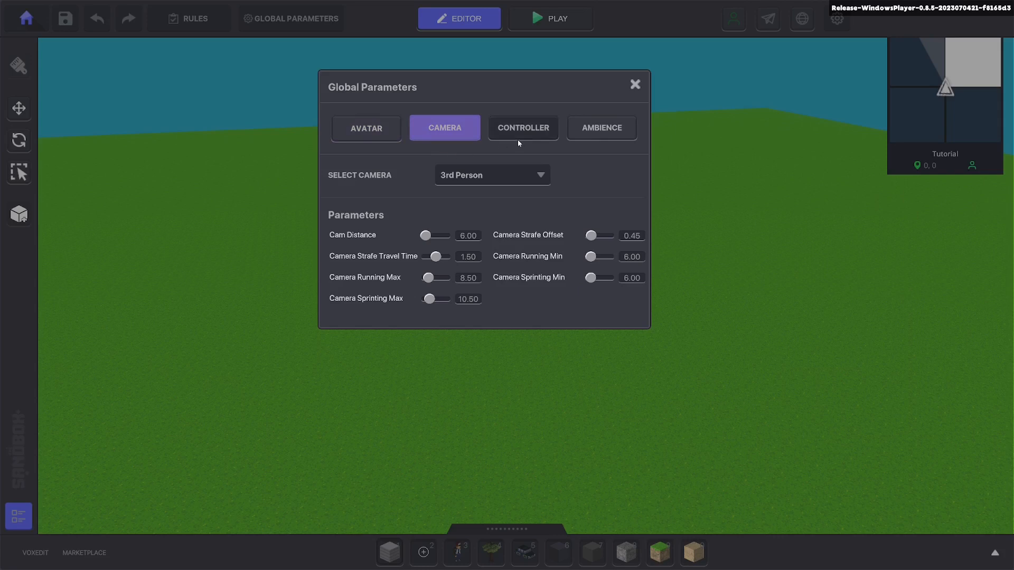
click(521, 139)
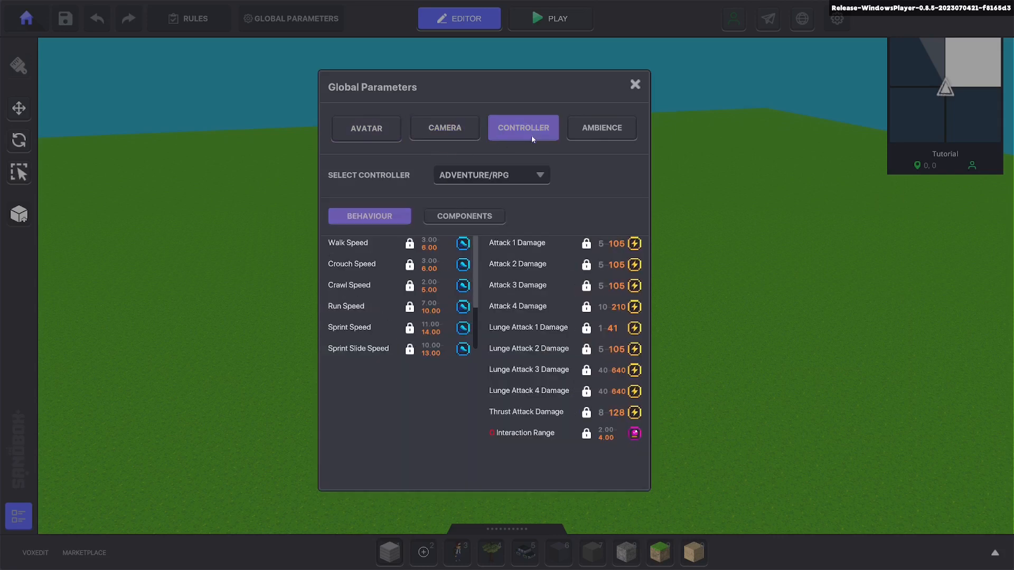
click(603, 135)
click(635, 85)
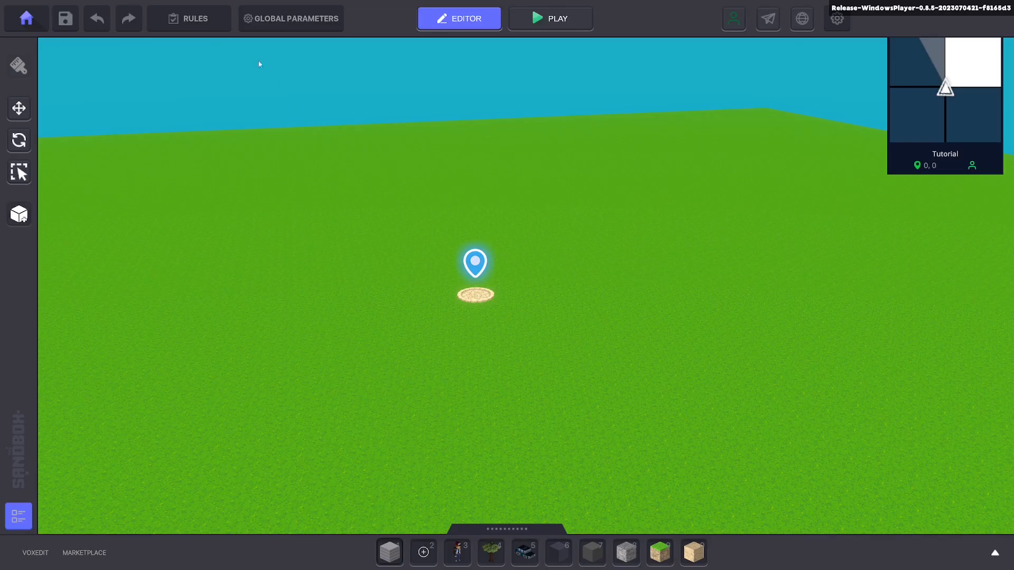
Step: Review the Welcoming Players and Quests settings in the experience's rules, and close them
click(221, 21)
scroll(458, 299, down, 3)
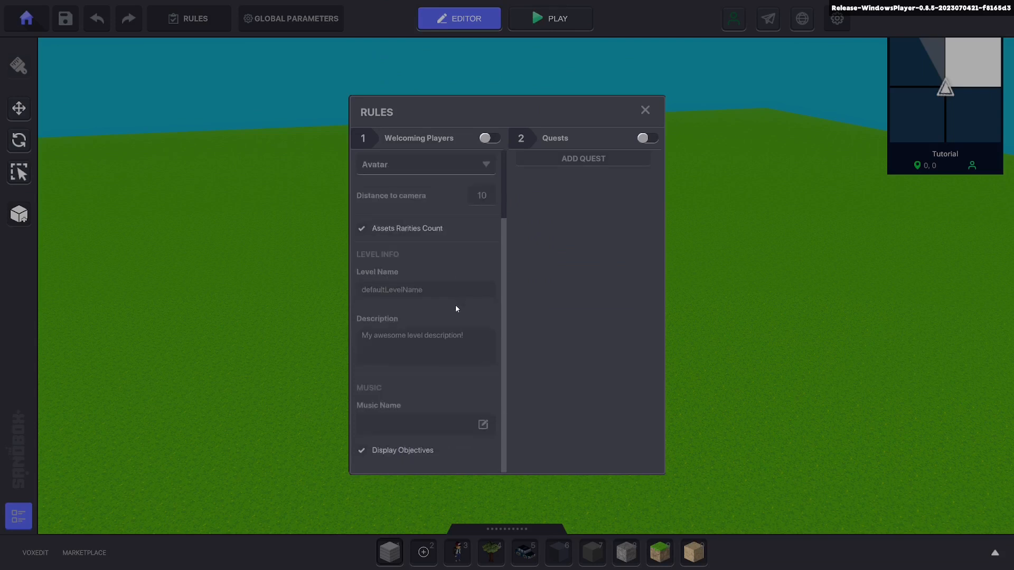
scroll(457, 309, up, 3)
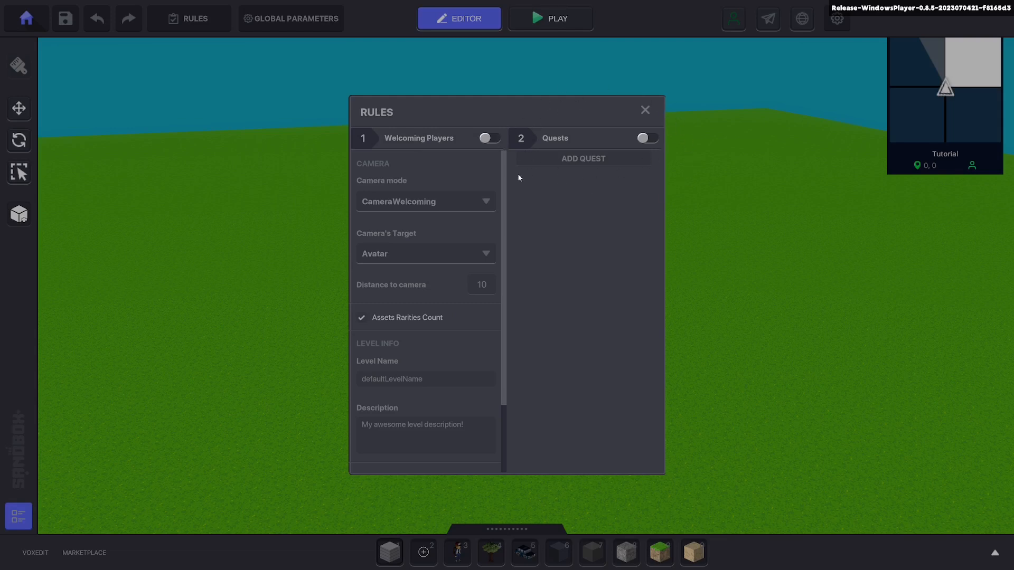
click(645, 109)
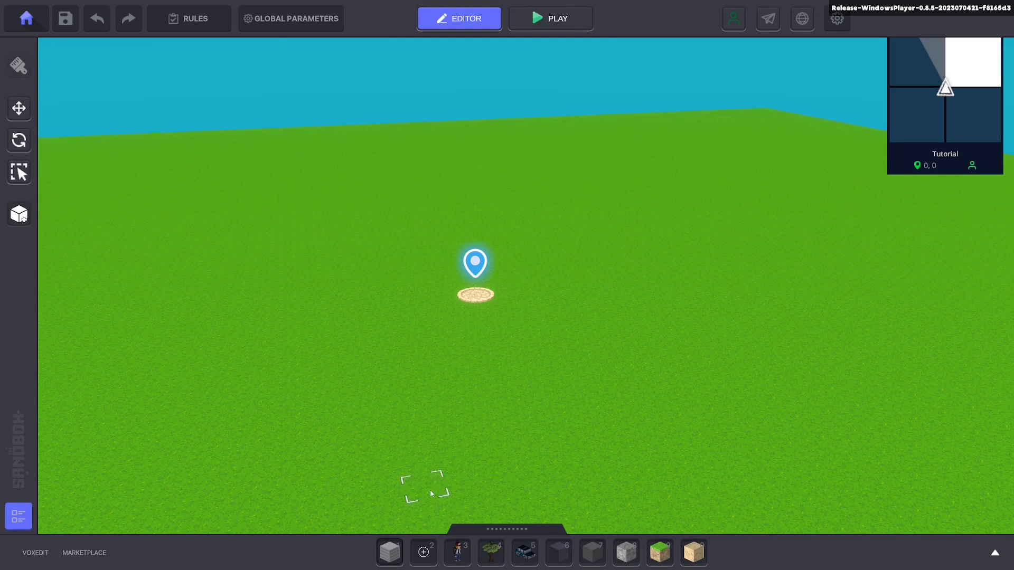
Step: Place one Wooden Planks Block 04 beside the spawn portal, and repeatedly undo and redo its placement, finishing with it undone
click(393, 554)
click(569, 311)
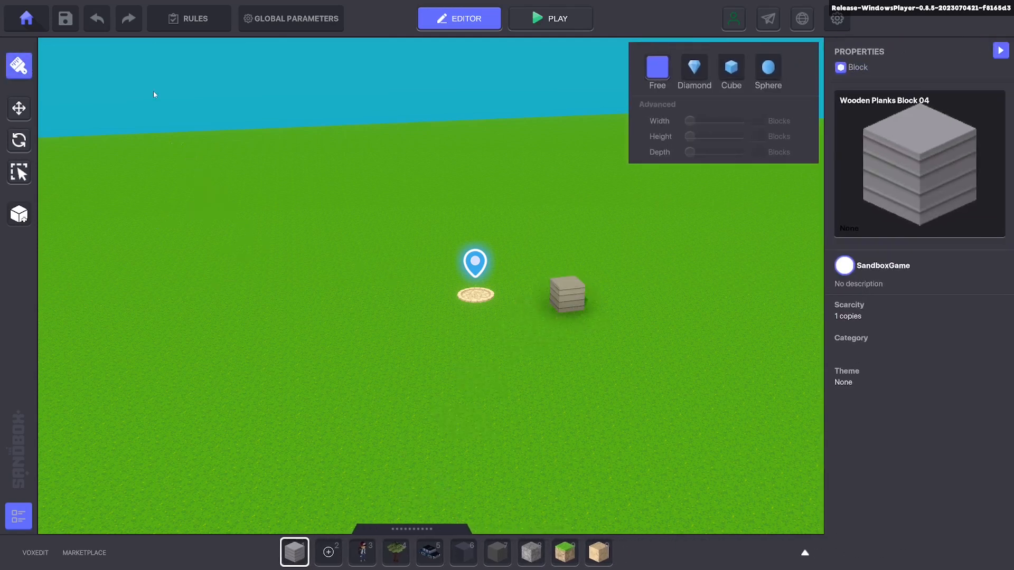
click(101, 15)
click(127, 18)
click(100, 18)
click(129, 18)
click(95, 19)
click(131, 16)
click(95, 21)
click(129, 18)
click(1001, 50)
click(96, 20)
Step: Redo and undo the planks block placement twice, leaving the ground empty
key(shift)
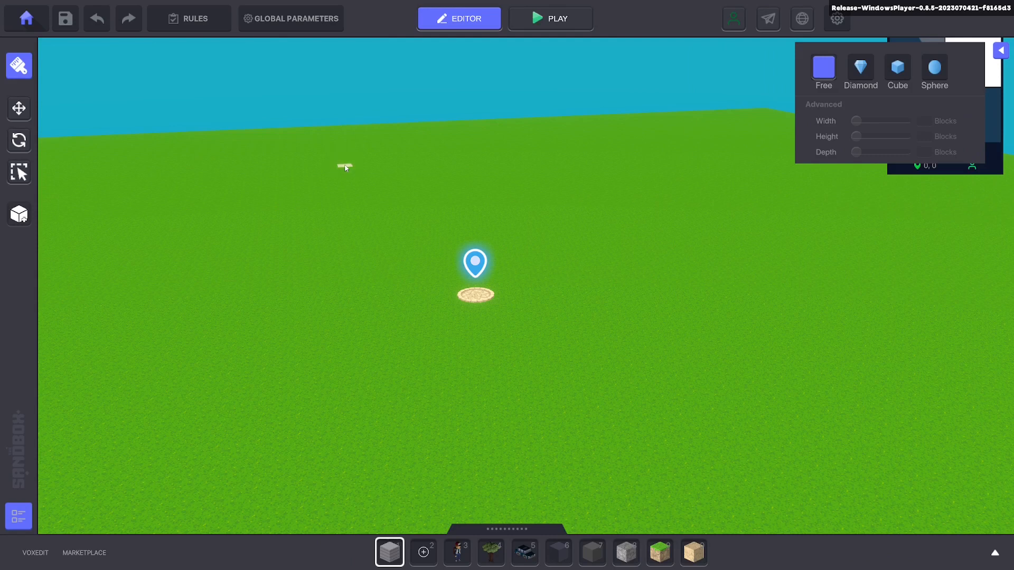
key(ctrl+y)
key(ctrl+z)
key(ctrl+y)
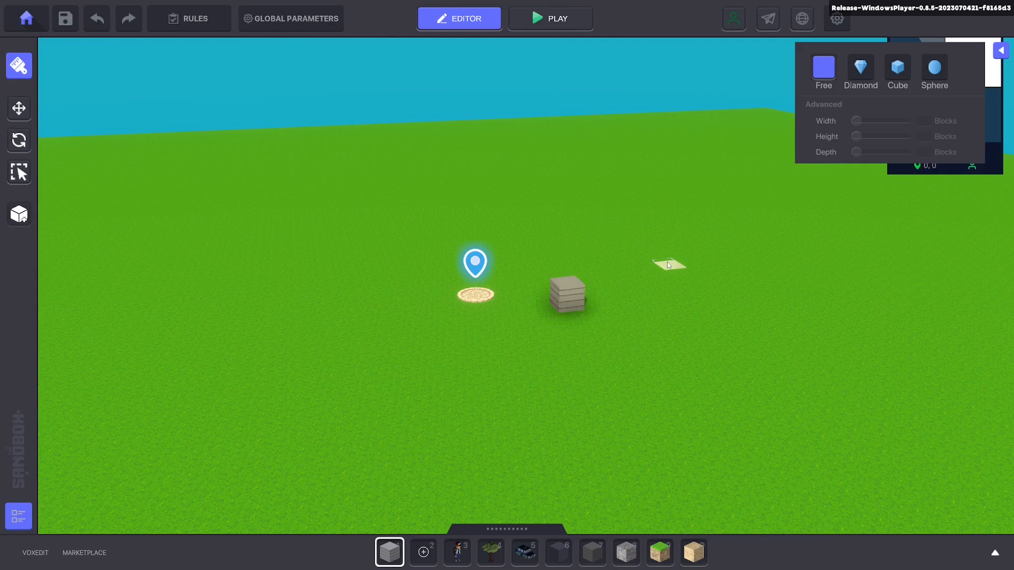
key(ctrl+z)
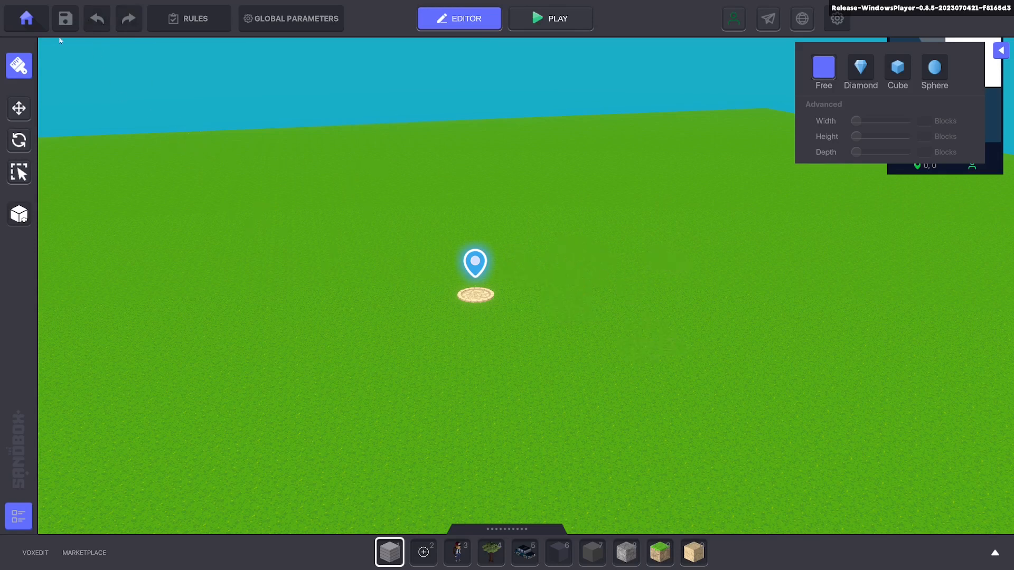
Step: Save the experience twice and dismiss the save confirmations
click(65, 19)
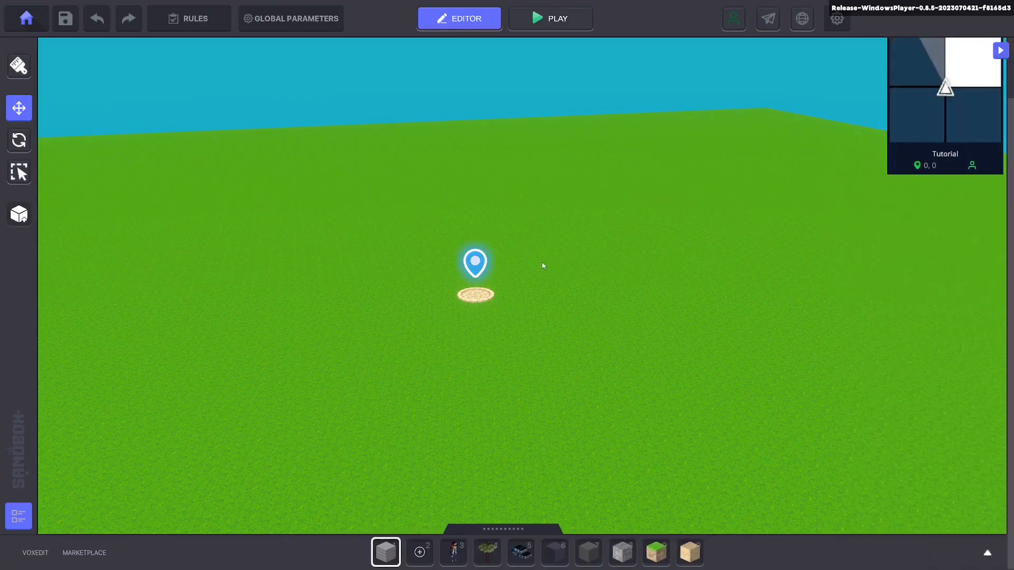
key(ctrl+s)
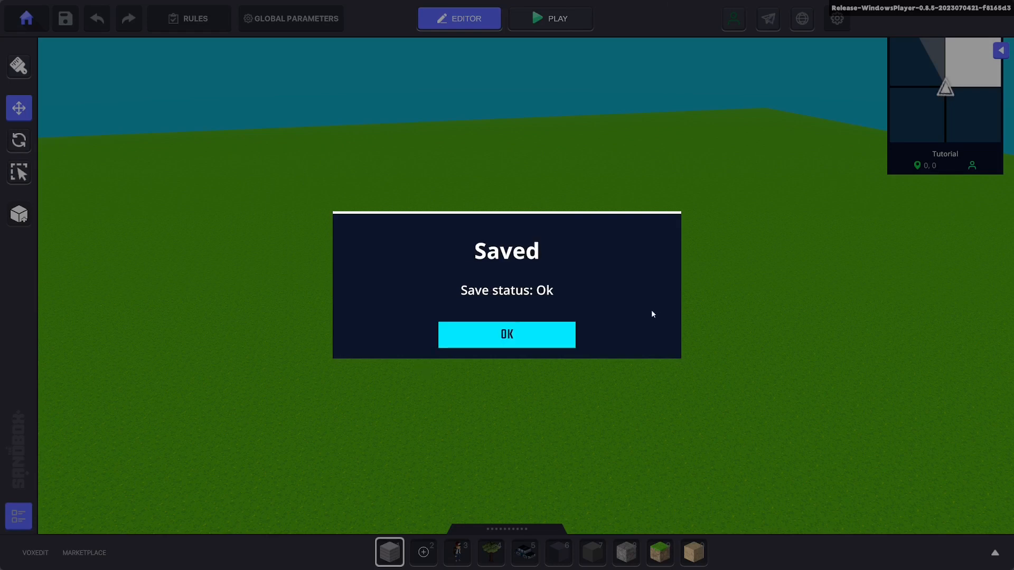
click(558, 343)
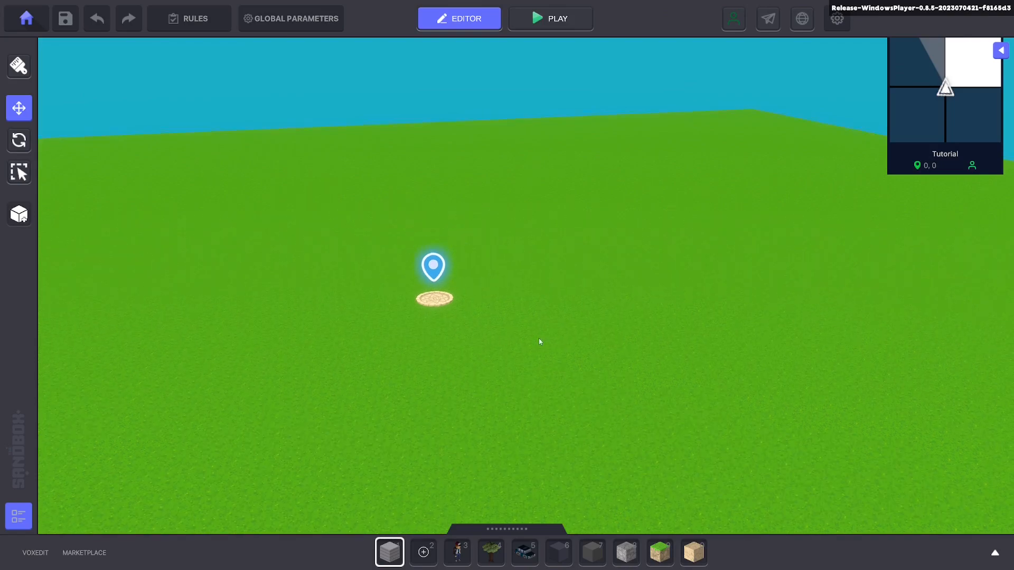
Step: Start going back to the main menu and cancel the exit prompt
click(20, 23)
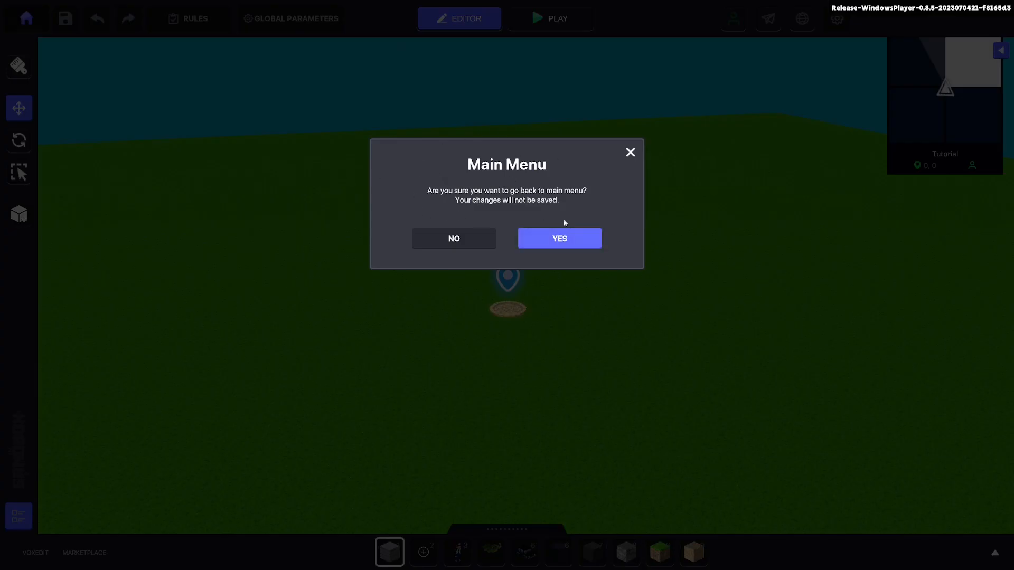
click(630, 153)
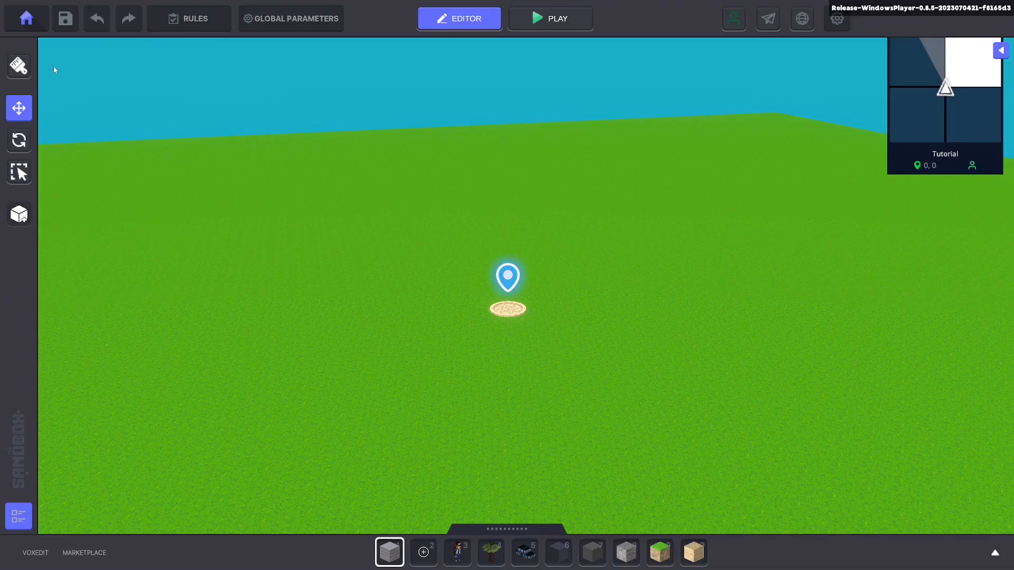
Step: Paint connected rows of Wooden Planks Block 04 behind and along the sides of the spawn portal with the brush
click(19, 66)
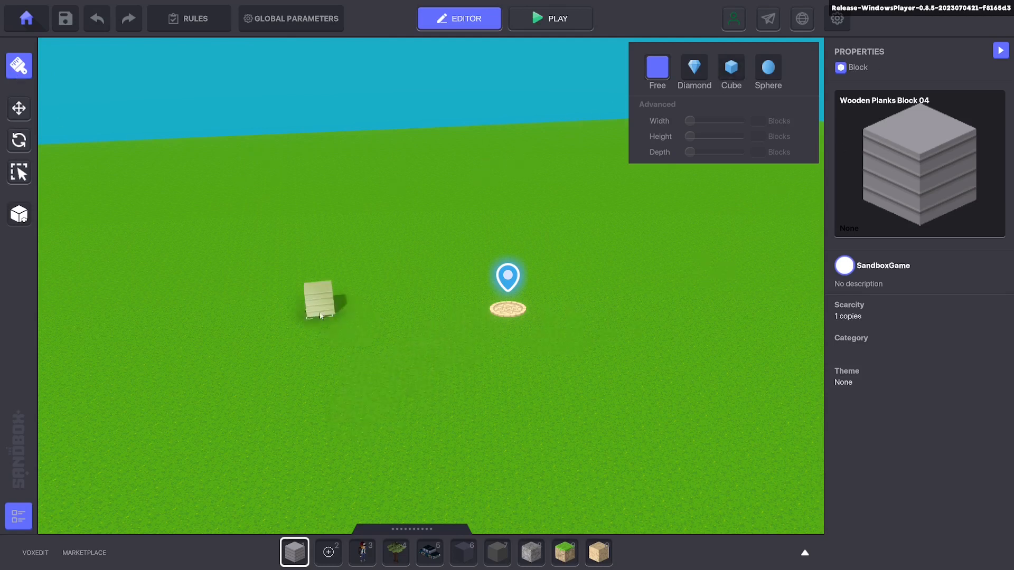
drag(360, 272, 629, 250)
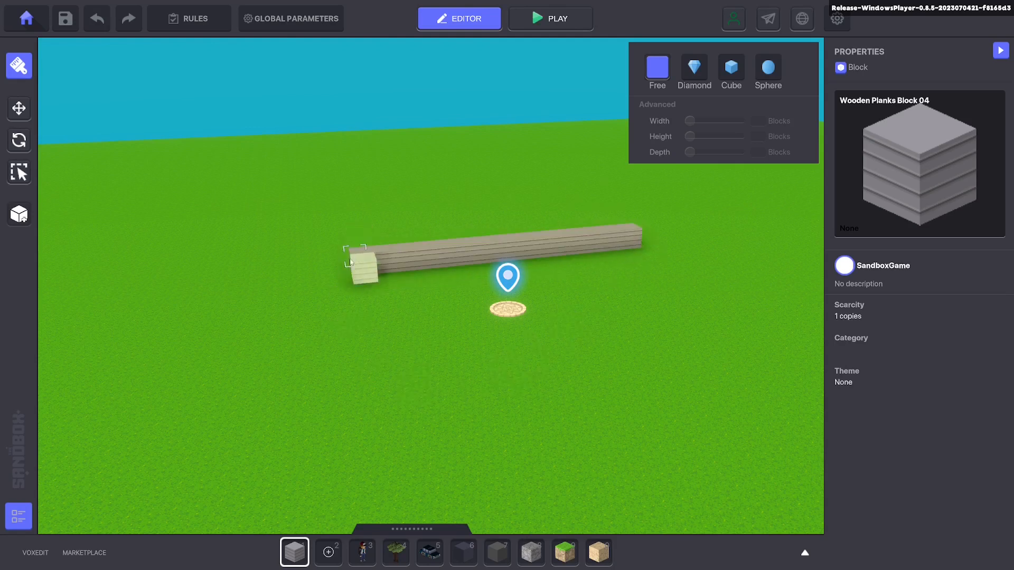
drag(353, 312, 397, 449)
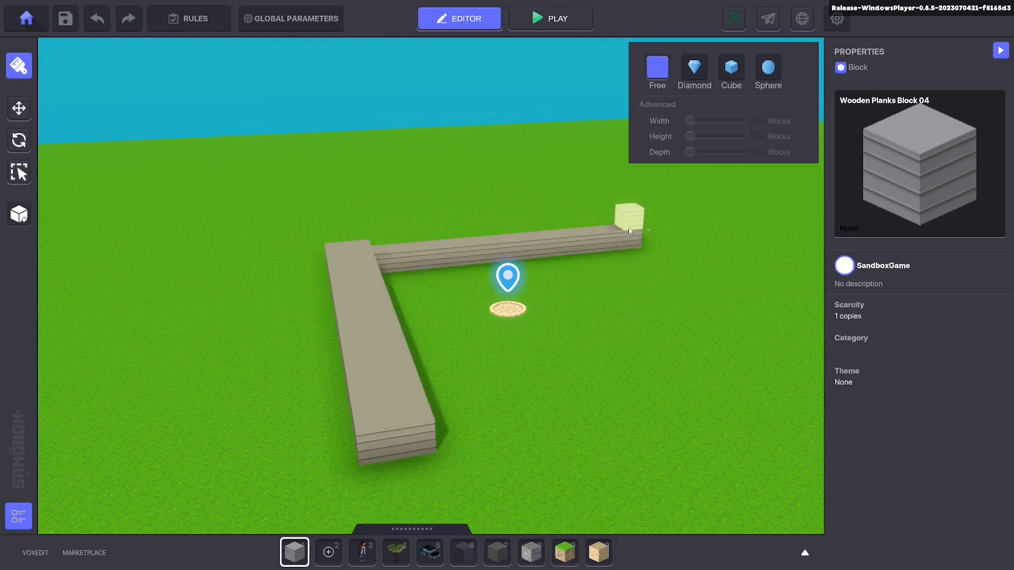
drag(615, 223, 776, 338)
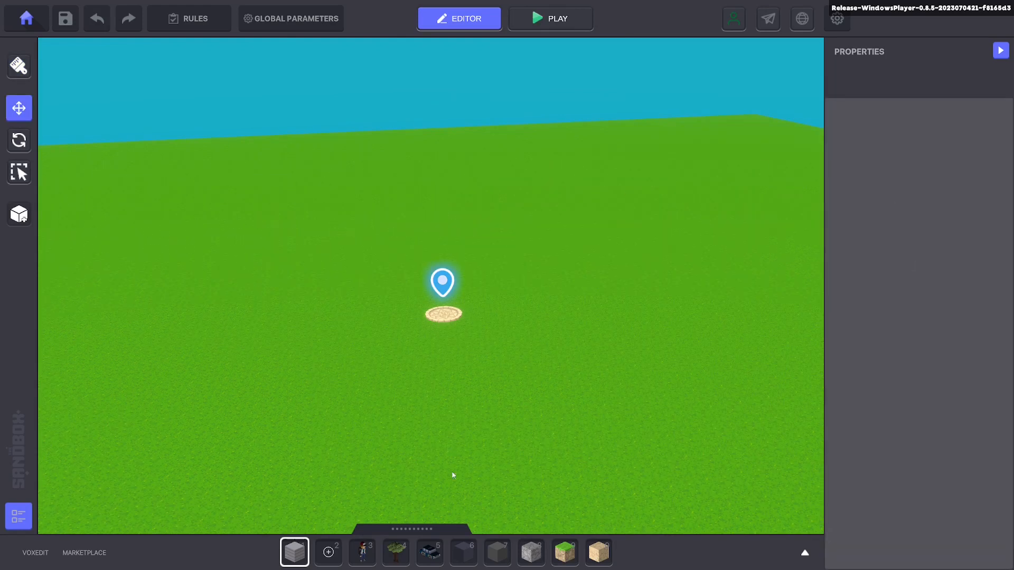
Step: Place a Standard Tree A near the spawn portal, shift it along the ground with the move tool, and delete it
click(396, 552)
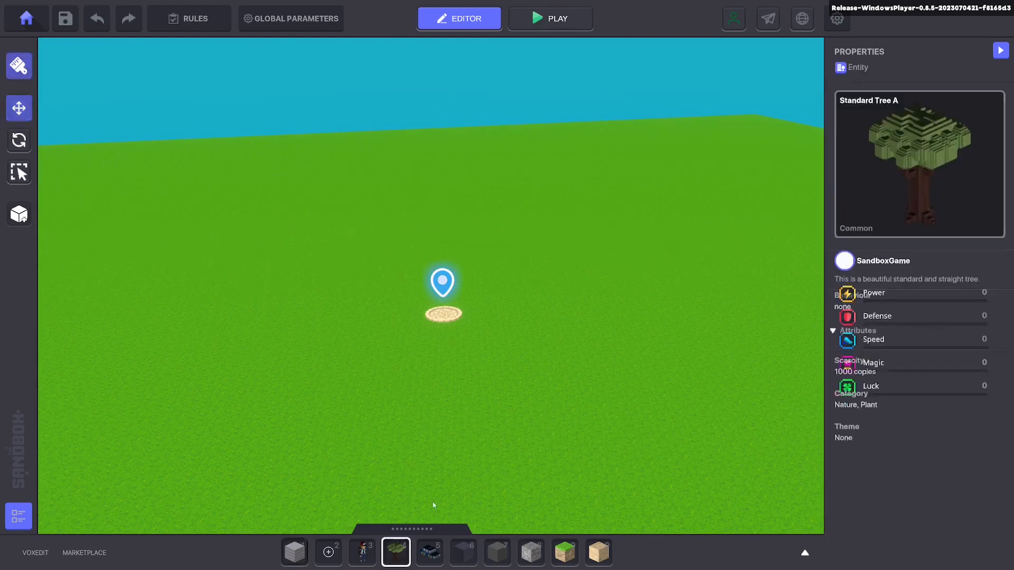
click(579, 305)
drag(598, 429, 562, 380)
drag(569, 342, 655, 329)
key(Delete)
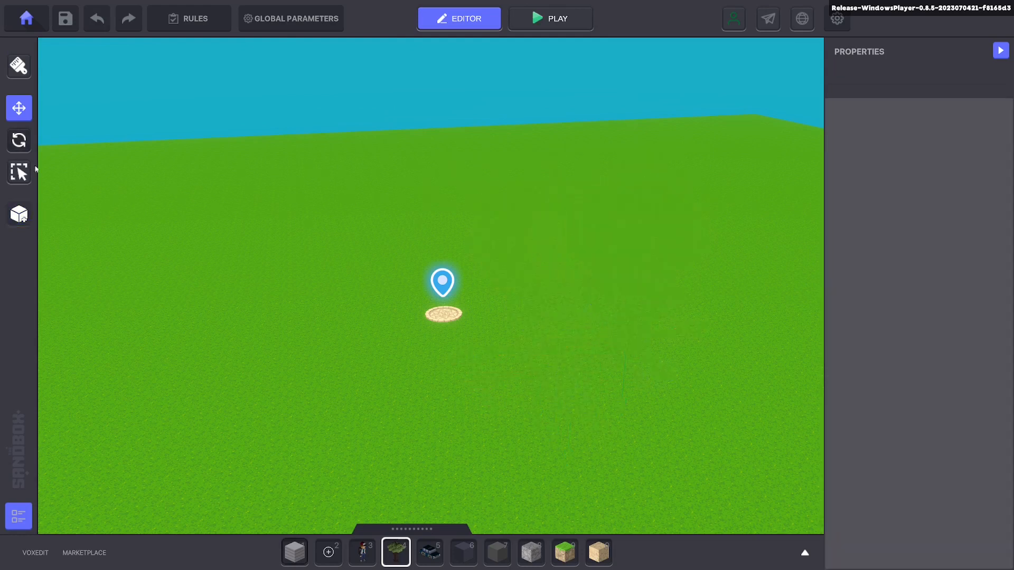
Step: Place another Standard Tree A near the portal, tilt it about 14 degrees around the Z axis, and delete it
click(402, 559)
click(561, 389)
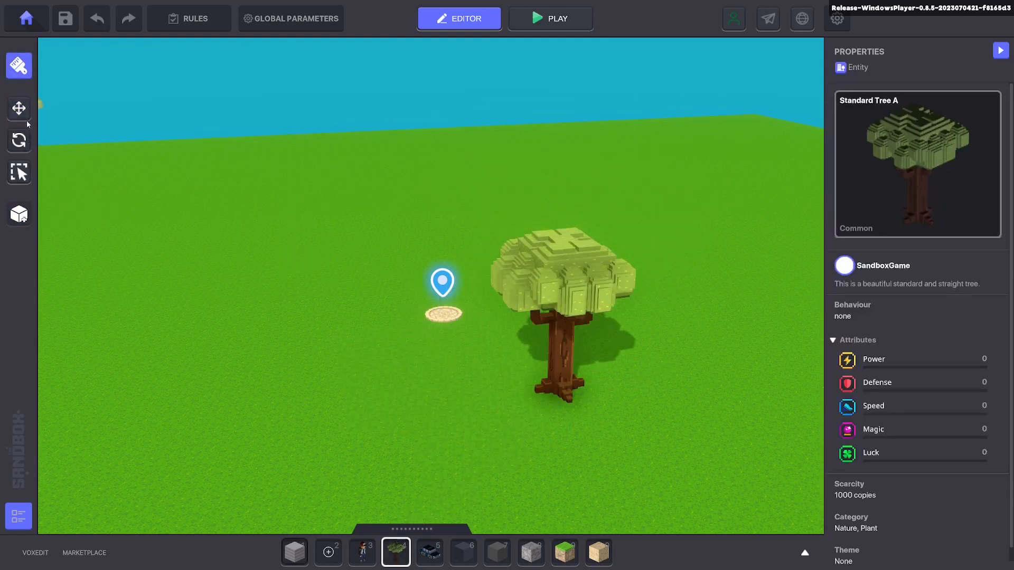
click(19, 140)
click(578, 299)
drag(528, 343, 476, 351)
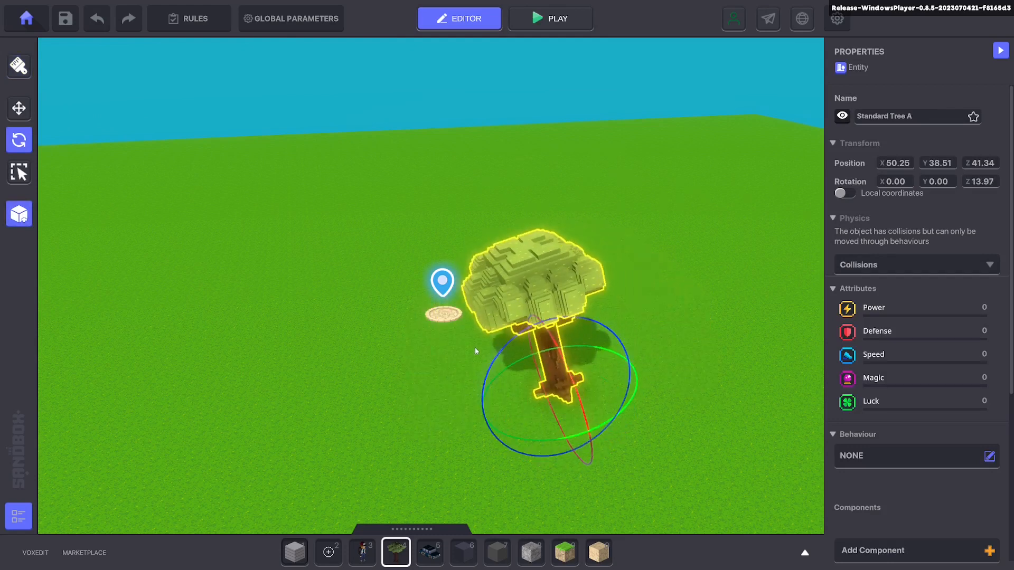
key(Delete)
Step: Select the Avatar's Portal by framing it with the area selection tool
click(23, 178)
drag(195, 226, 542, 401)
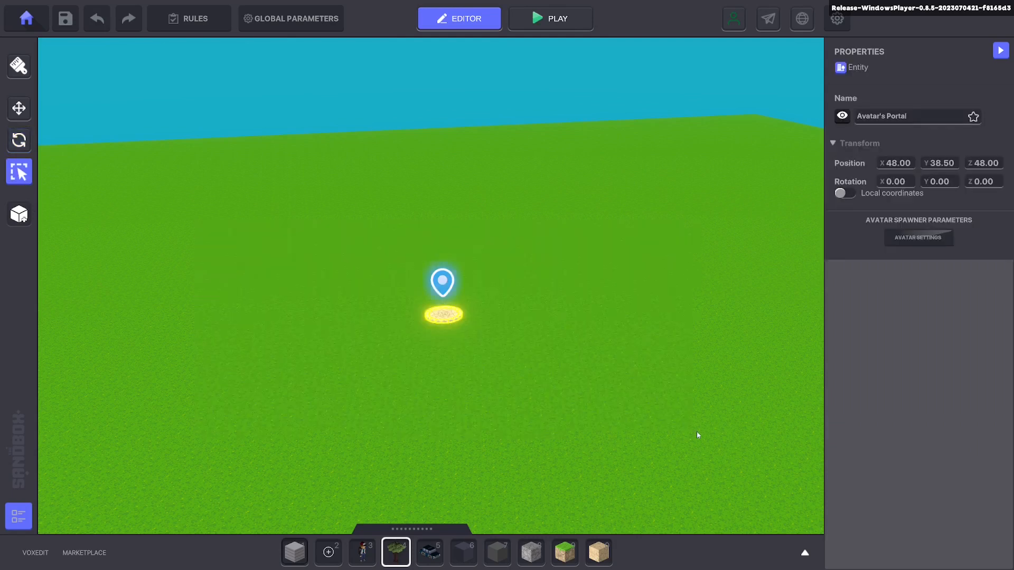
Step: Place six Maximilien characters scattered around the spawn portal
key(3)
click(460, 325)
click(335, 308)
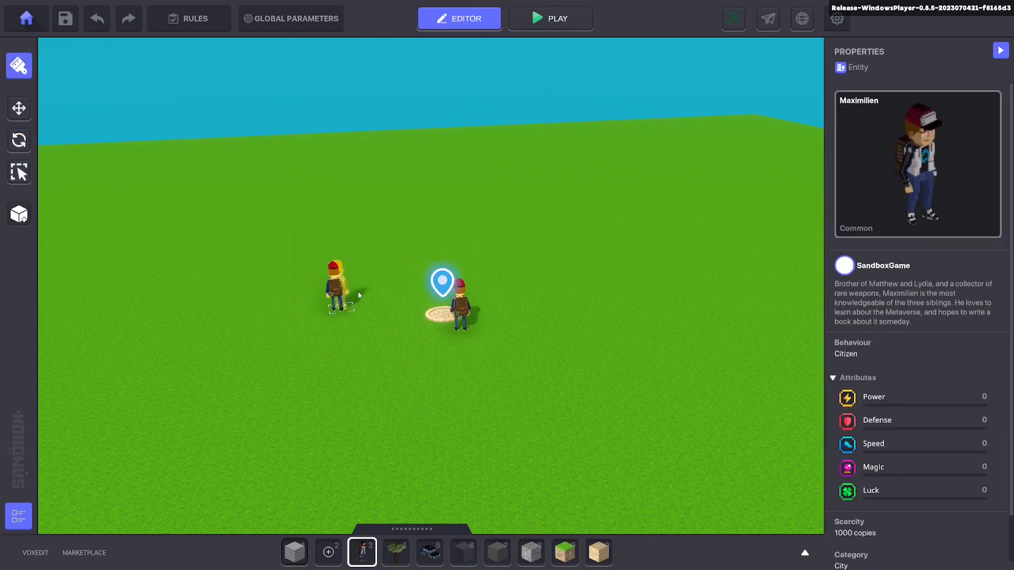
click(457, 243)
click(568, 316)
click(361, 404)
click(376, 262)
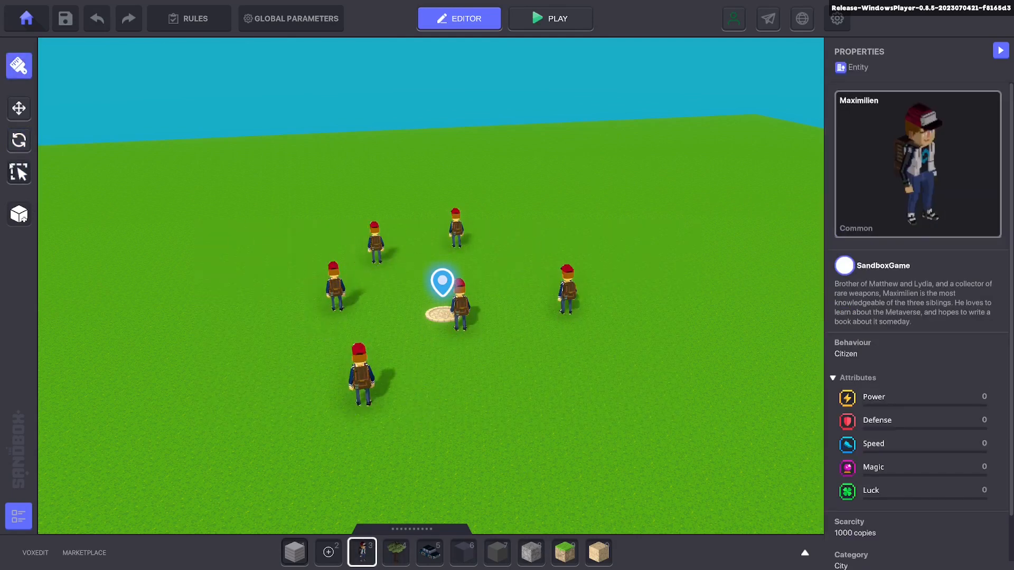
Step: Area-select all six Maximilien characters together with the Avatar's Portal
click(19, 172)
drag(164, 170, 750, 429)
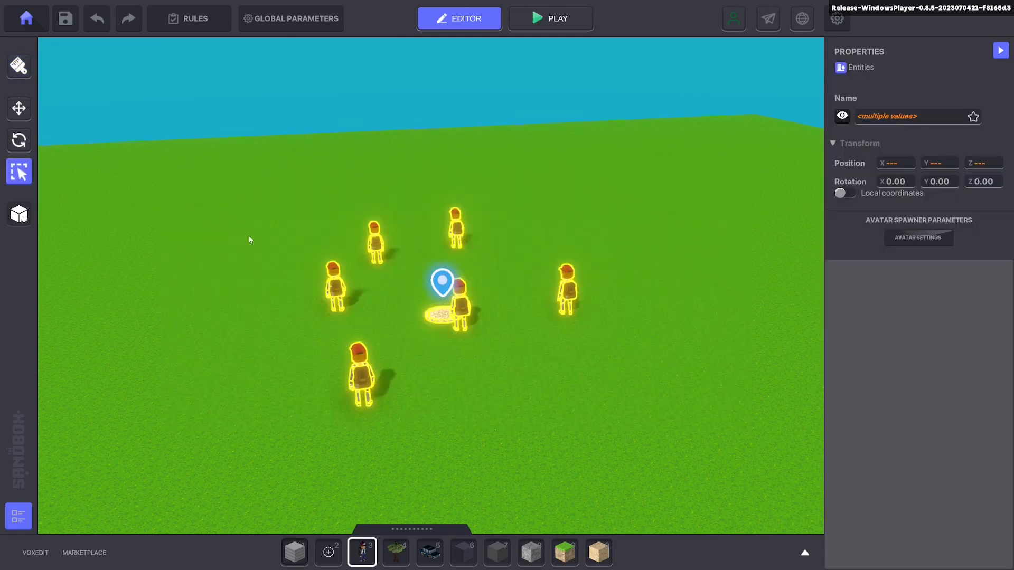
Step: Try moving the selected characters and portal together along the X axis, and switch to the Rotate tool
key(w)
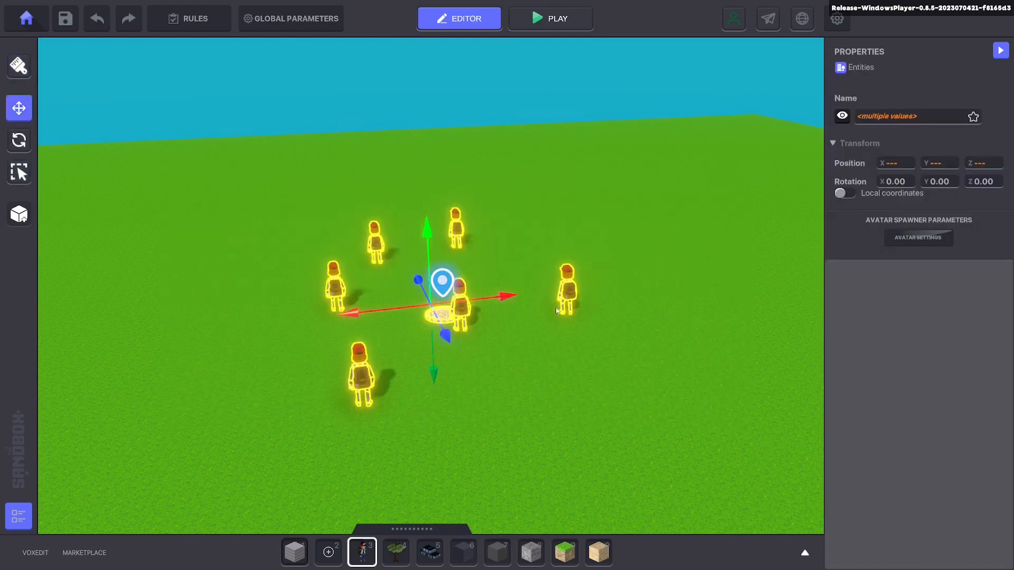
drag(497, 300, 453, 303)
drag(401, 342, 377, 401)
key(e)
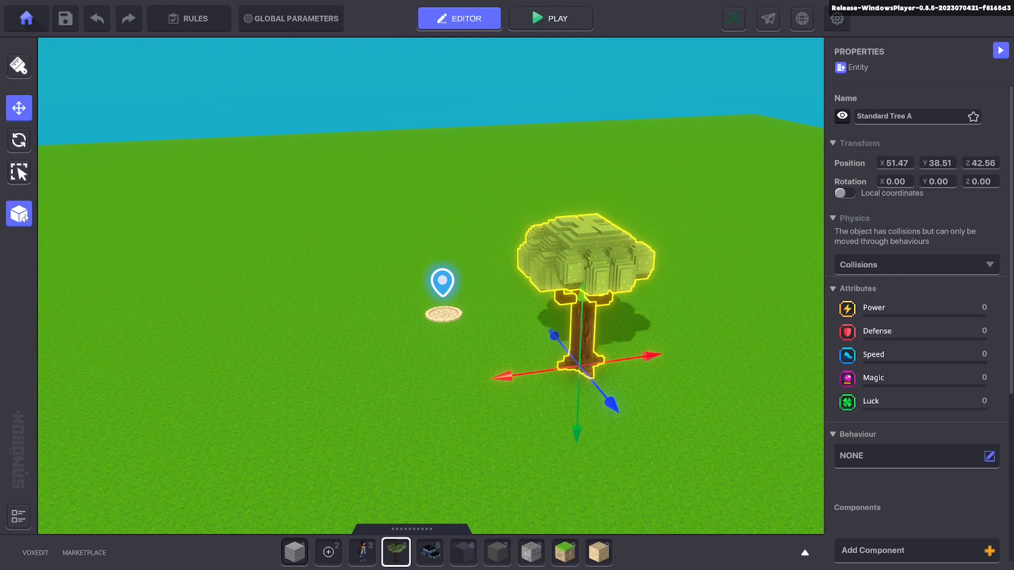
Step: Save the selected Standard Tree A as a new preset named "Preset" and delete the tree from the scene
click(25, 217)
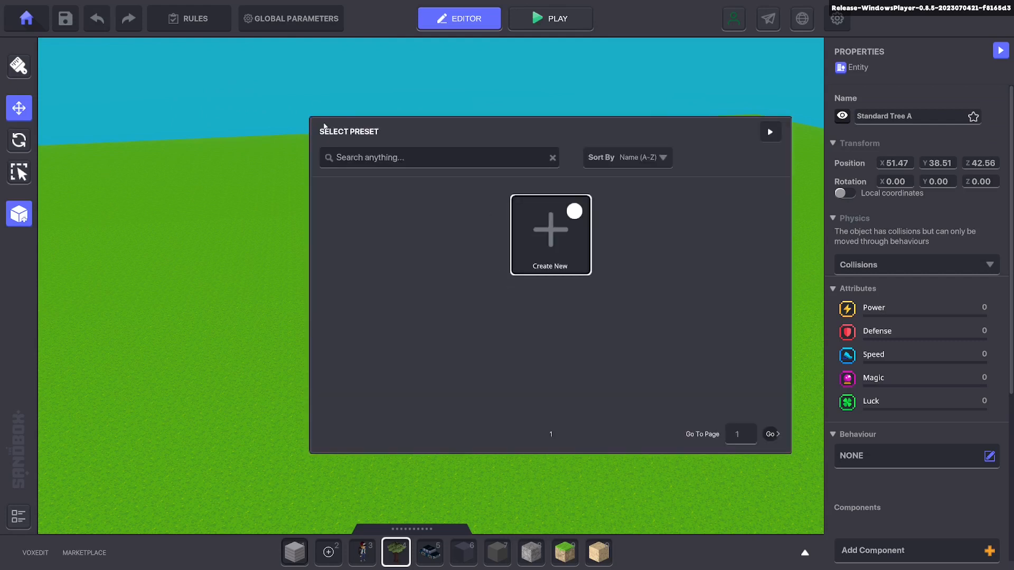
click(579, 258)
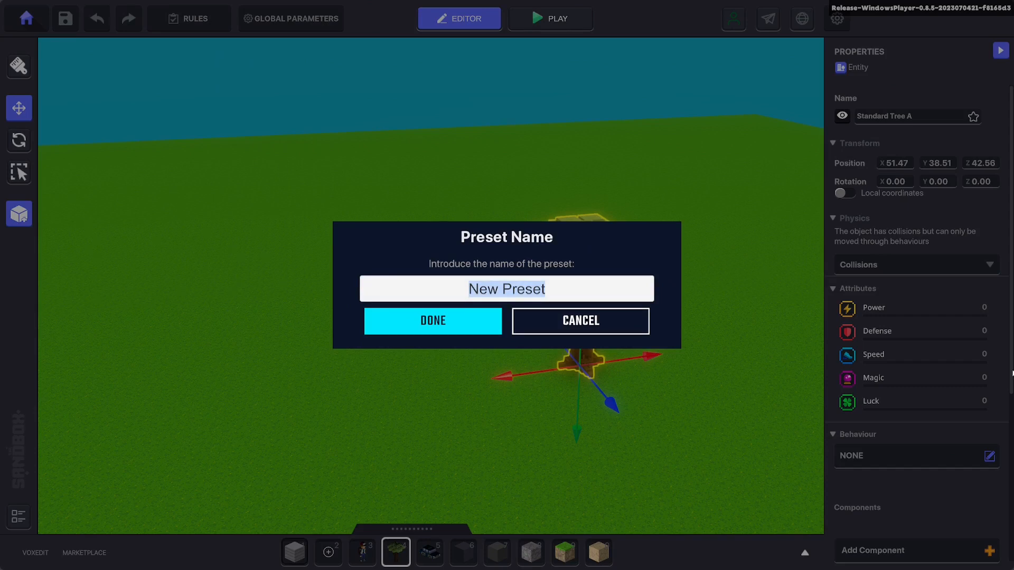
text(Preset)
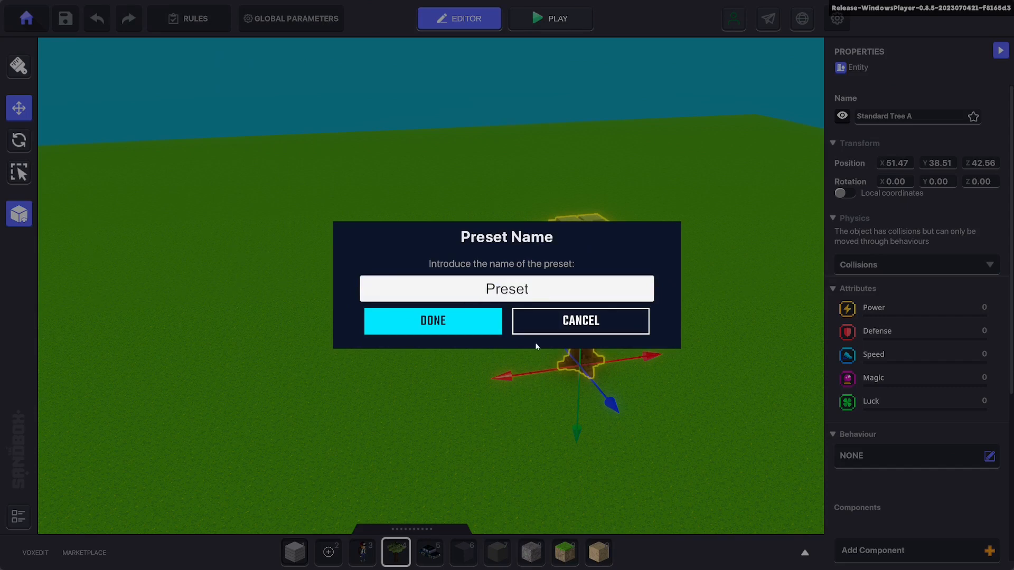
click(474, 322)
key(Delete)
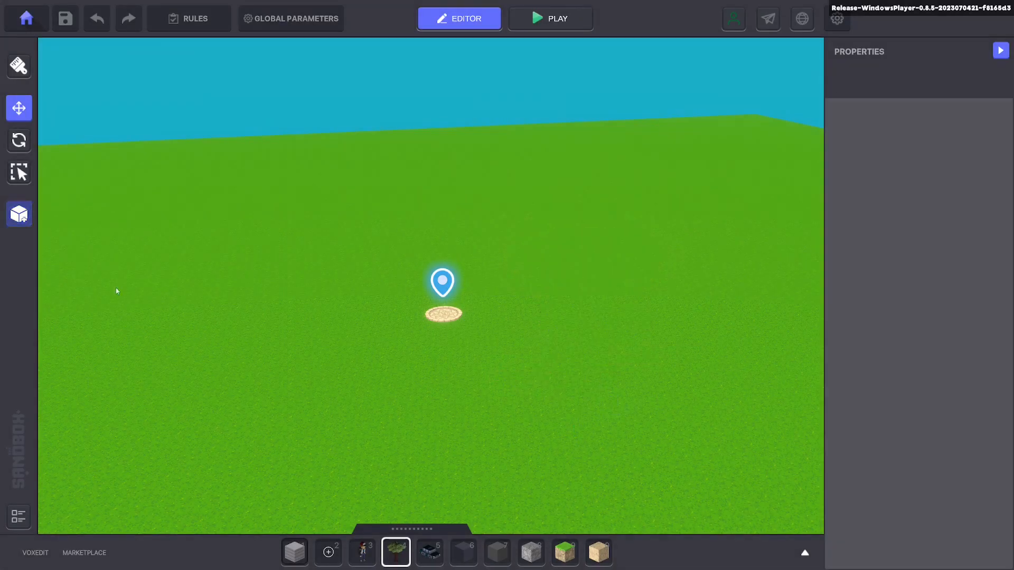
Step: View the saved presets in the asset library and close the library
click(398, 528)
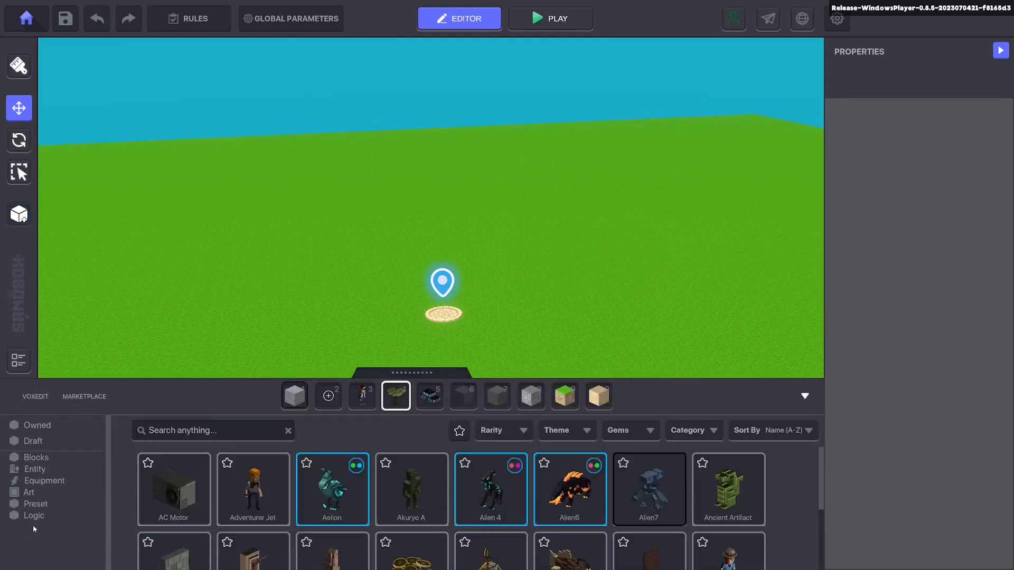
click(36, 504)
click(389, 375)
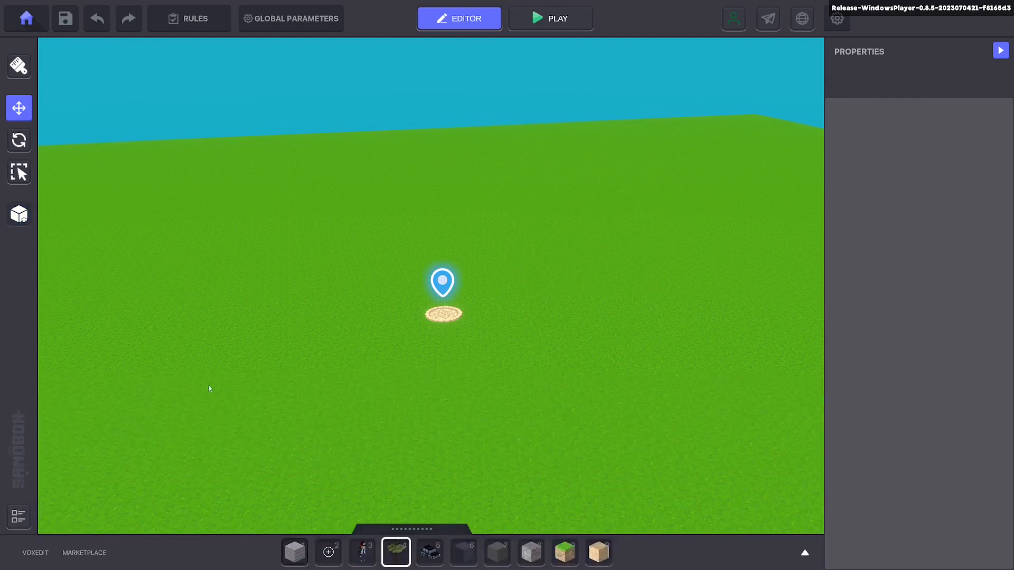
Step: Show the scene hierarchy and place nine Maximilien characters scattered around the Avatar's Portal
click(19, 518)
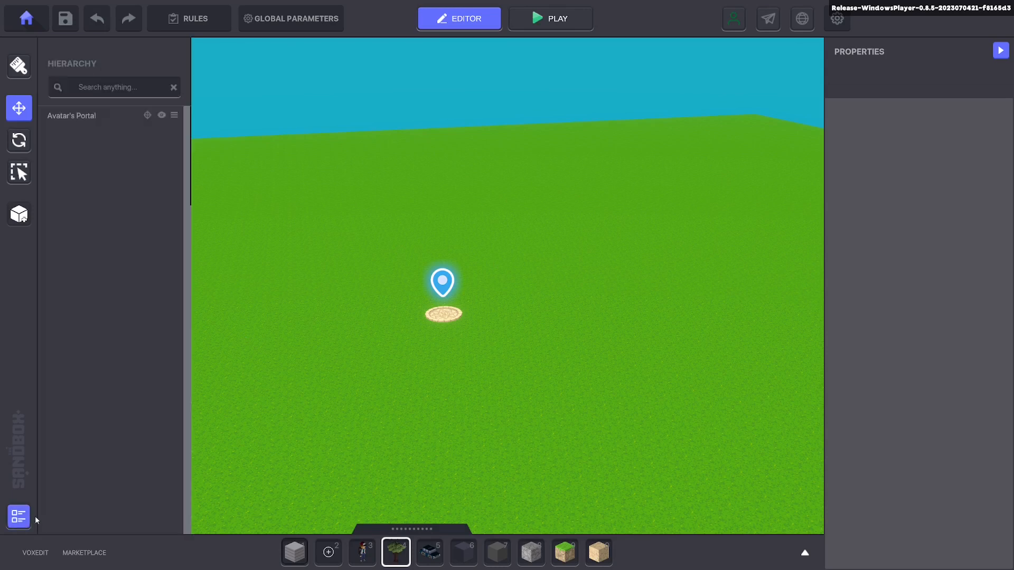
click(370, 558)
click(633, 355)
click(516, 225)
click(332, 292)
click(395, 460)
click(532, 393)
click(525, 297)
click(681, 238)
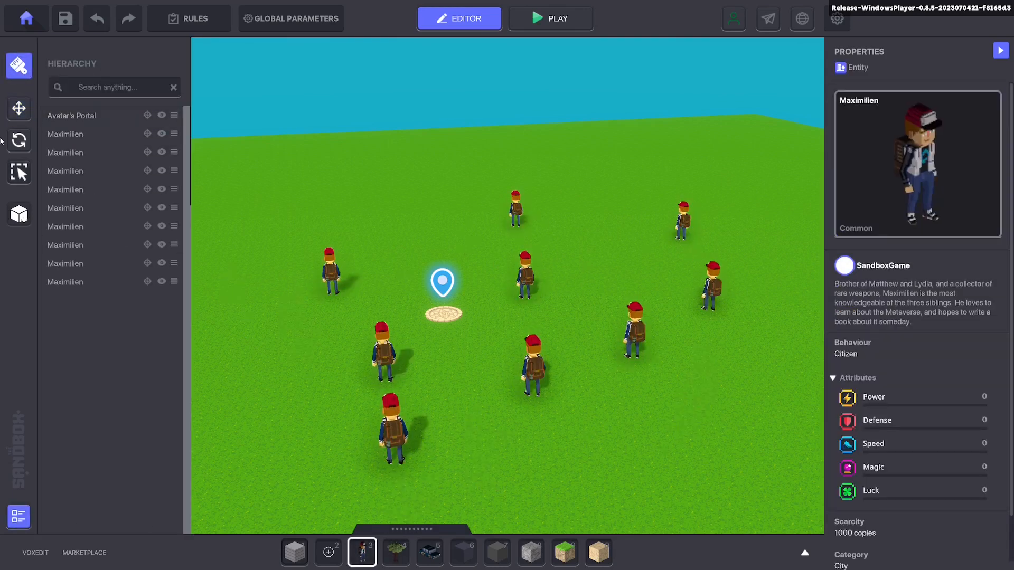
Step: Select everything from the Avatar's Portal through the last Maximilien in the hierarchy and move it about 1 unit along the X axis
click(19, 108)
click(95, 115)
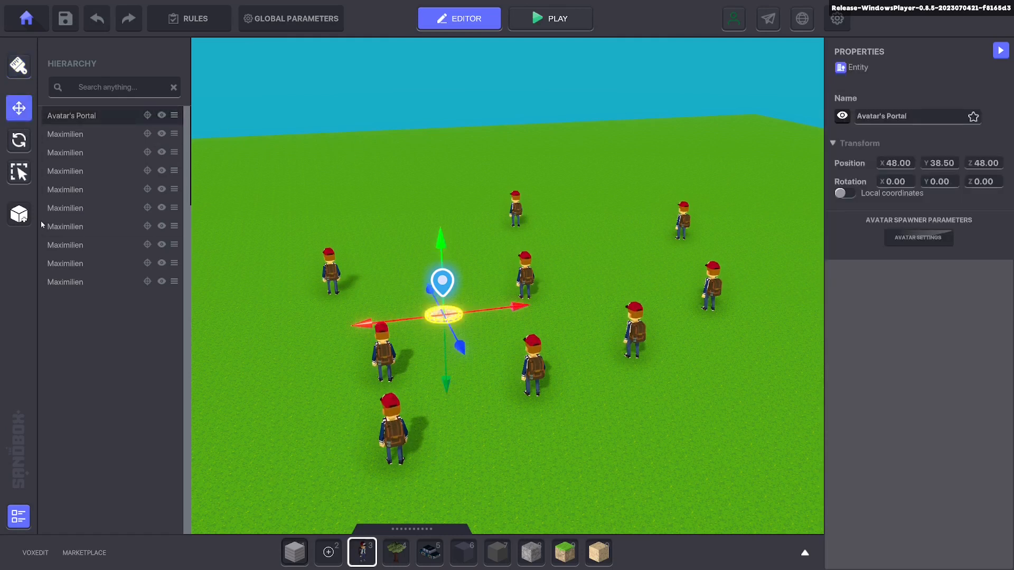
shift+click(91, 289)
drag(589, 310, 565, 313)
Step: Select the second Maximilien in the hierarchy and move it to about X 58.02, Z 53.02
click(53, 157)
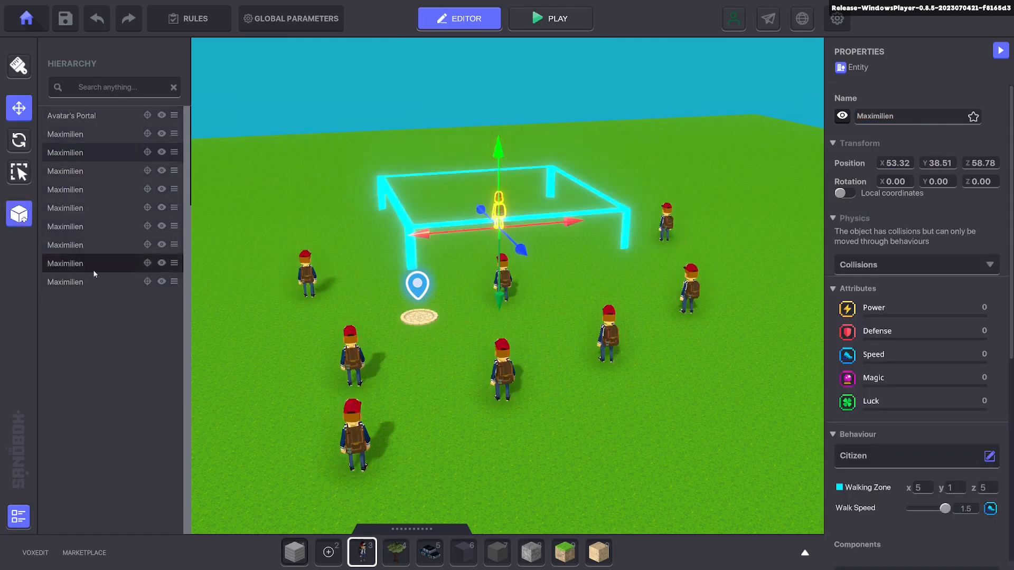
drag(571, 222, 654, 217)
drag(607, 257, 649, 311)
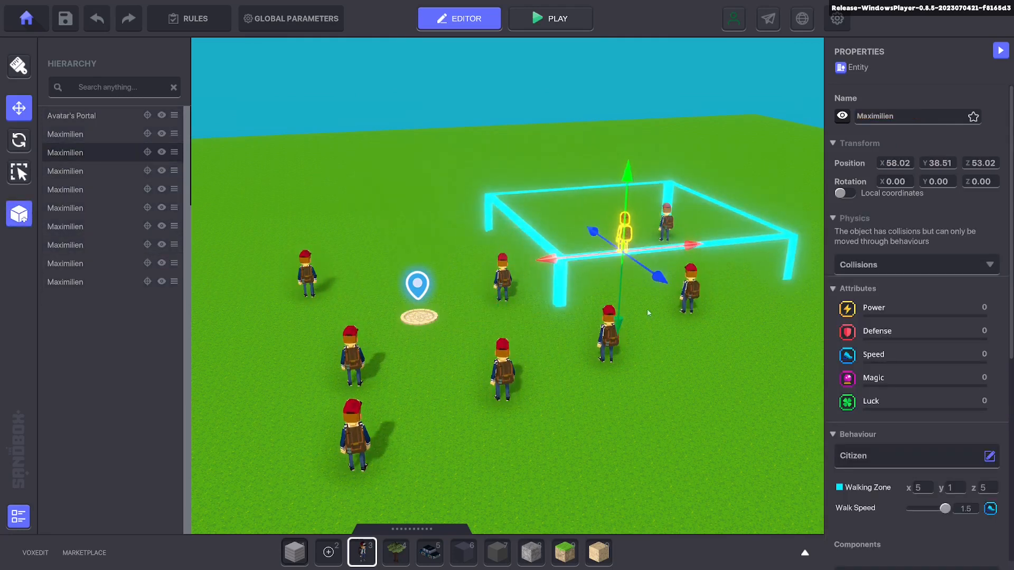
Step: Multi-select the hierarchy from the Avatar's Portal to the last Maximilien, and pick out individual Maximilien entries
click(112, 121)
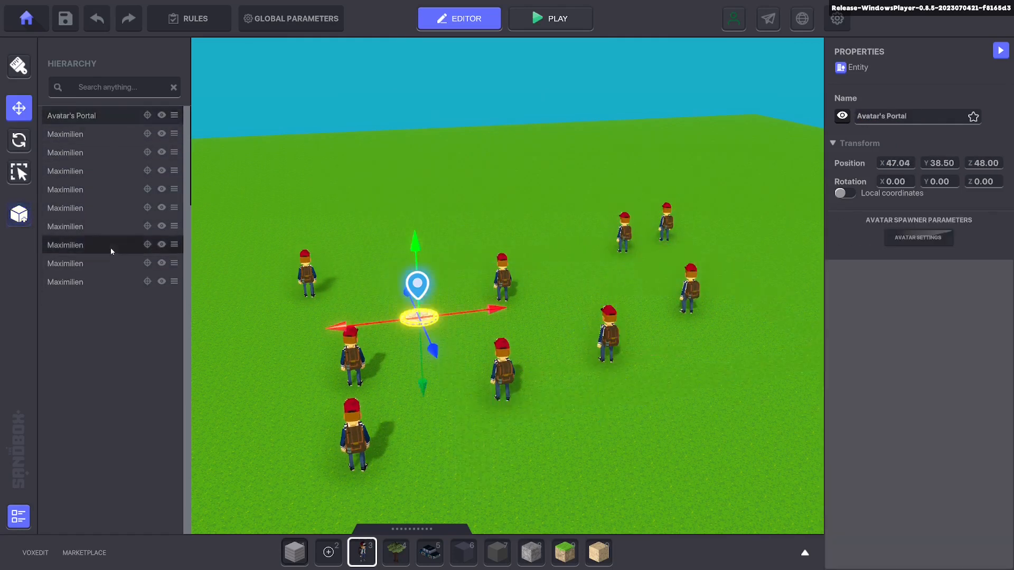
shift+click(108, 282)
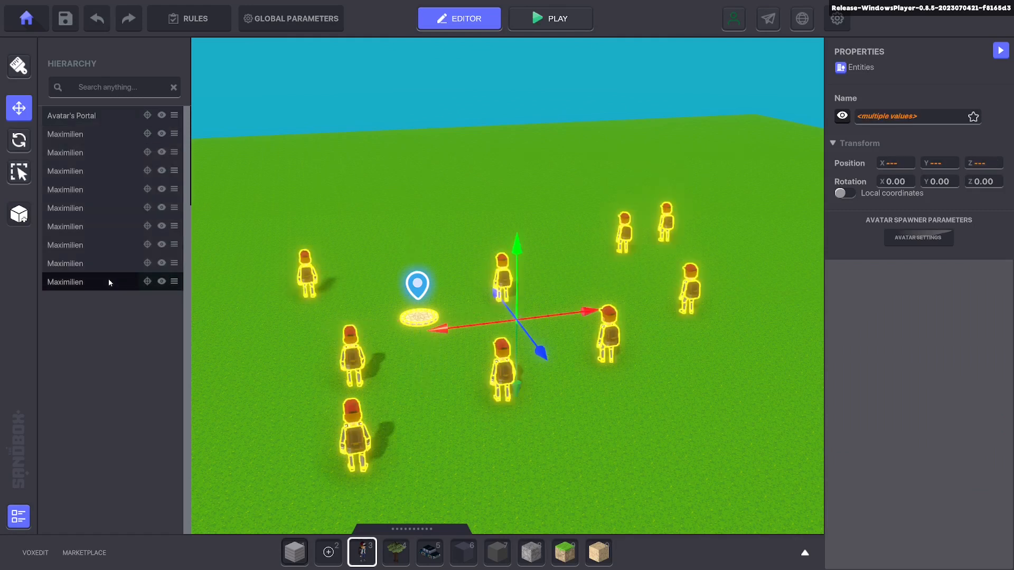
click(117, 227)
shift+click(130, 263)
ctrl+click(116, 183)
ctrl+click(120, 139)
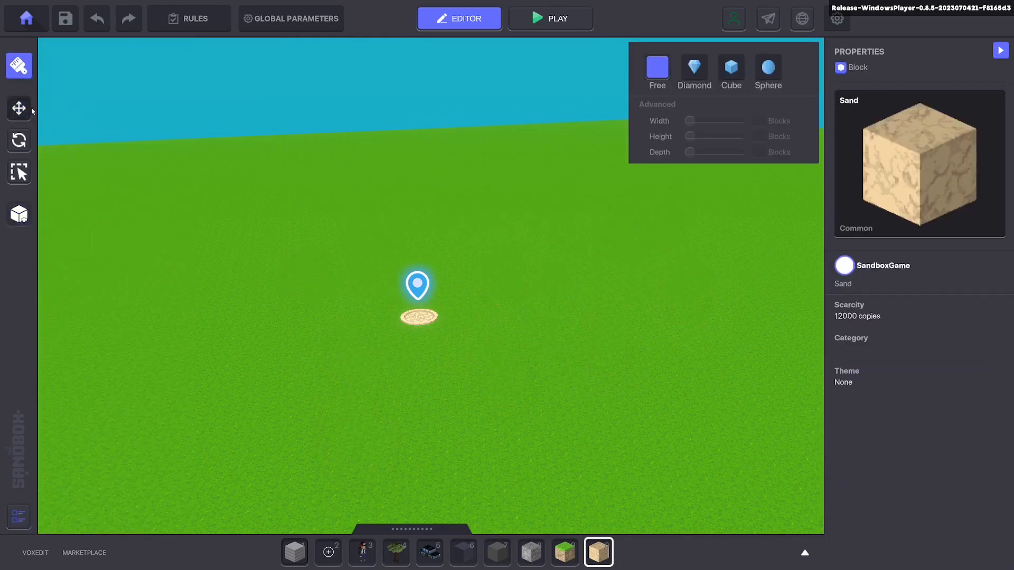
click(31, 110)
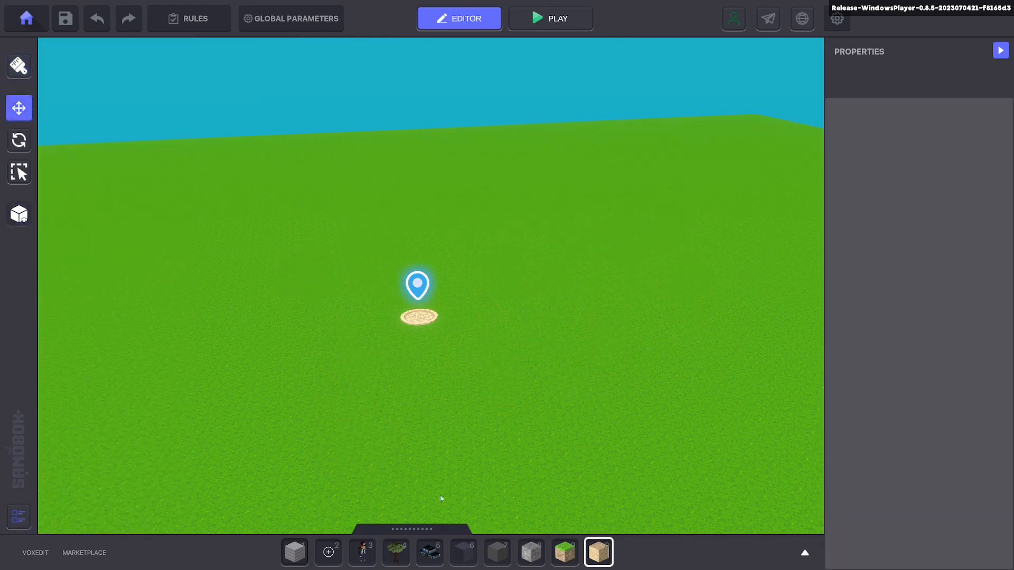
Step: Open and enlarge the asset library, browse the owned assets, and return to the full asset list
click(423, 530)
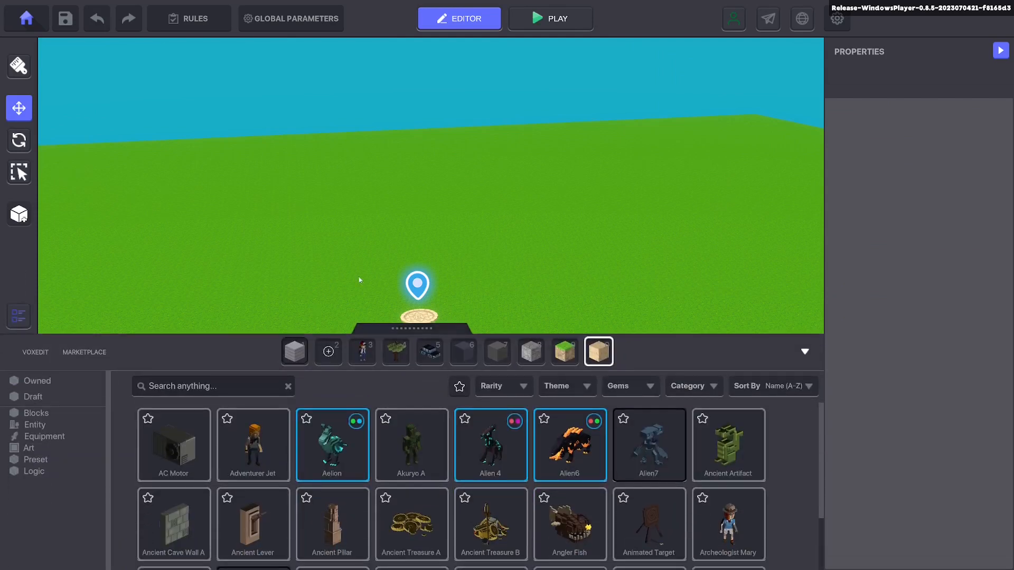
drag(376, 331, 385, 236)
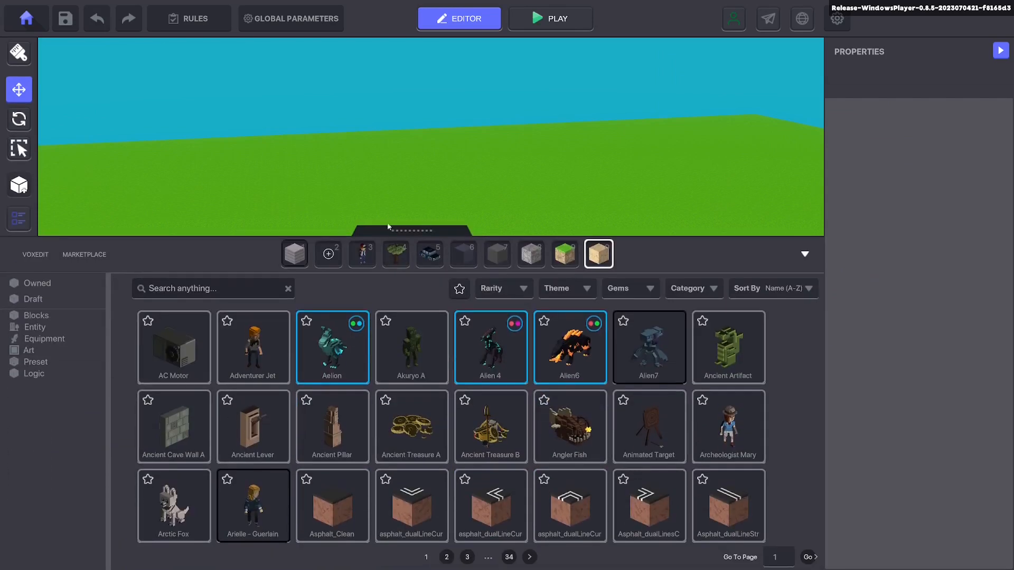
click(37, 300)
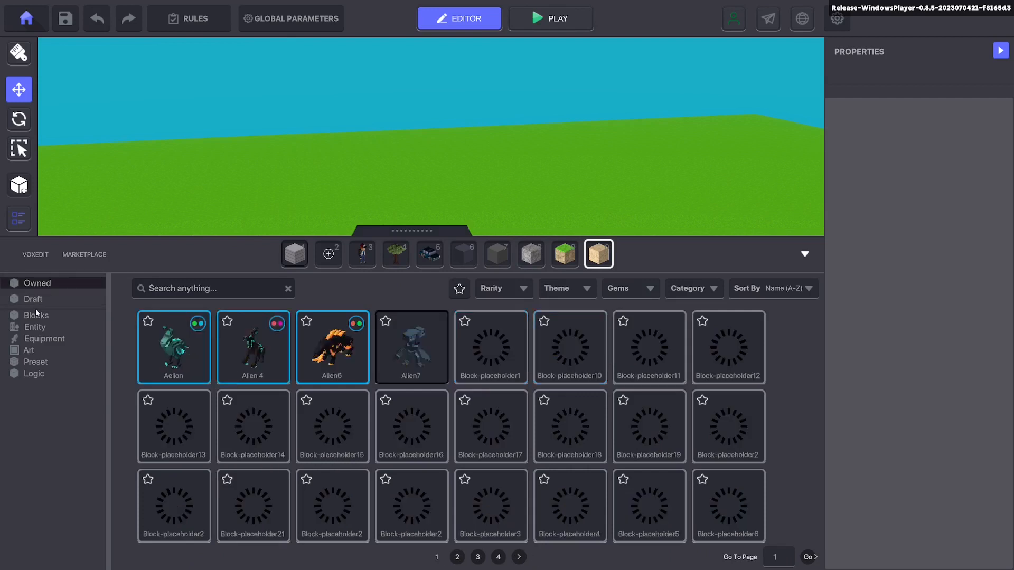
click(524, 557)
click(41, 284)
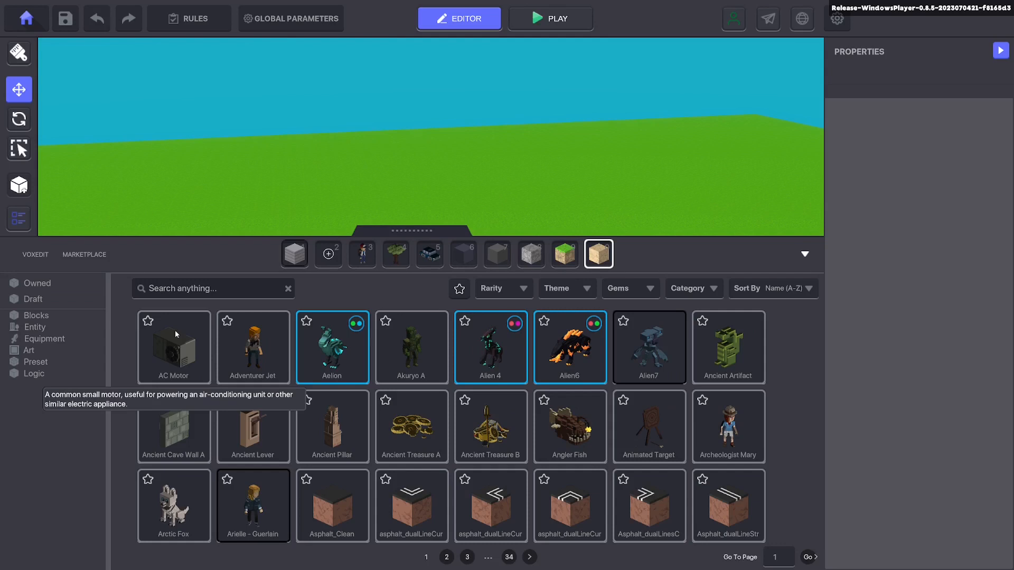
Step: Browse the Blocks category of the asset library through its last page and return to page 1
click(72, 316)
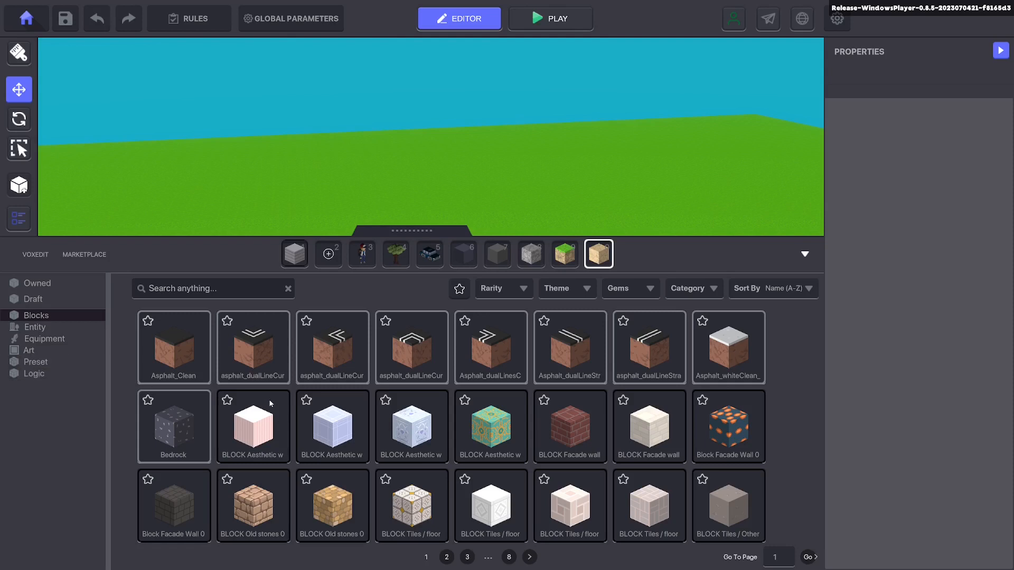
mouse_move(413, 231)
mouse_down()
mouse_move(418, 281)
mouse_move(426, 241)
mouse_up()
click(529, 558)
click(529, 557)
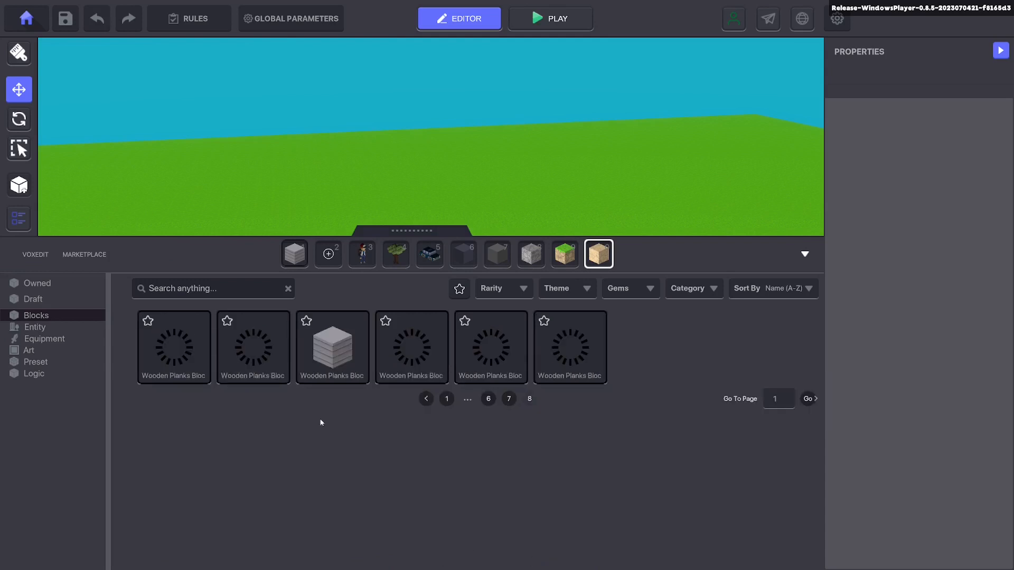
click(447, 399)
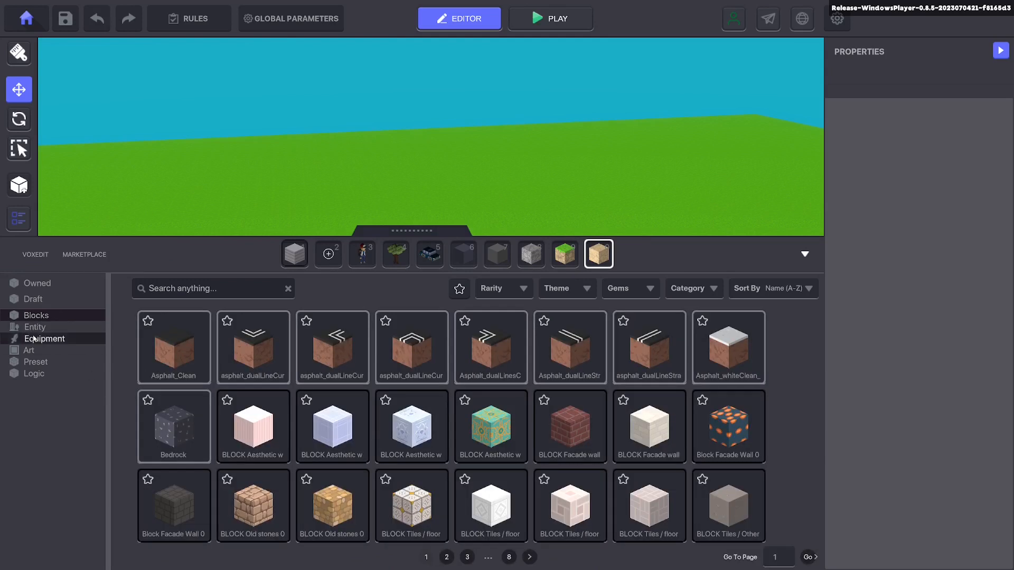
Step: Examine the Preset and Logic categories of the asset library and close the library
click(35, 361)
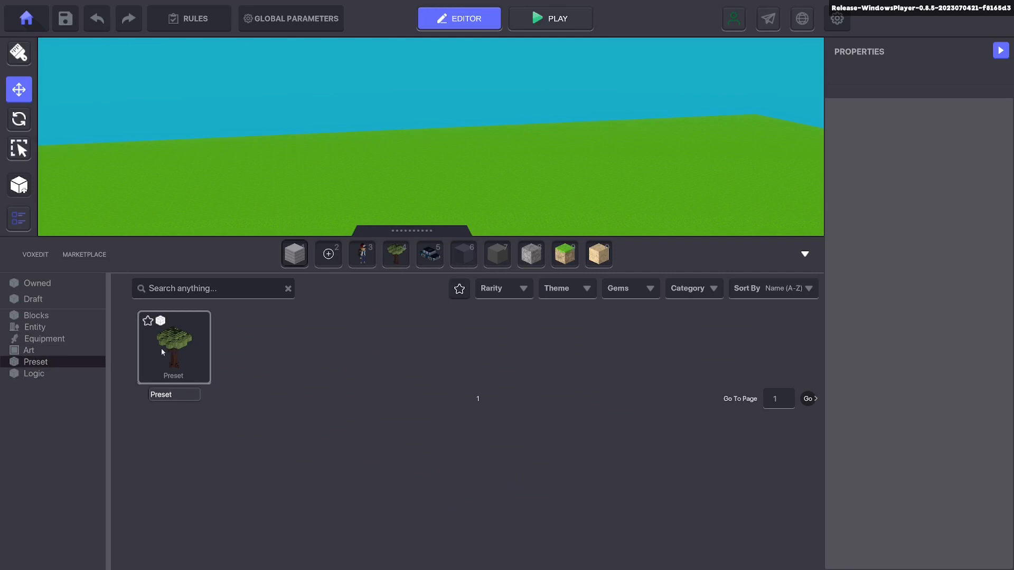
click(33, 373)
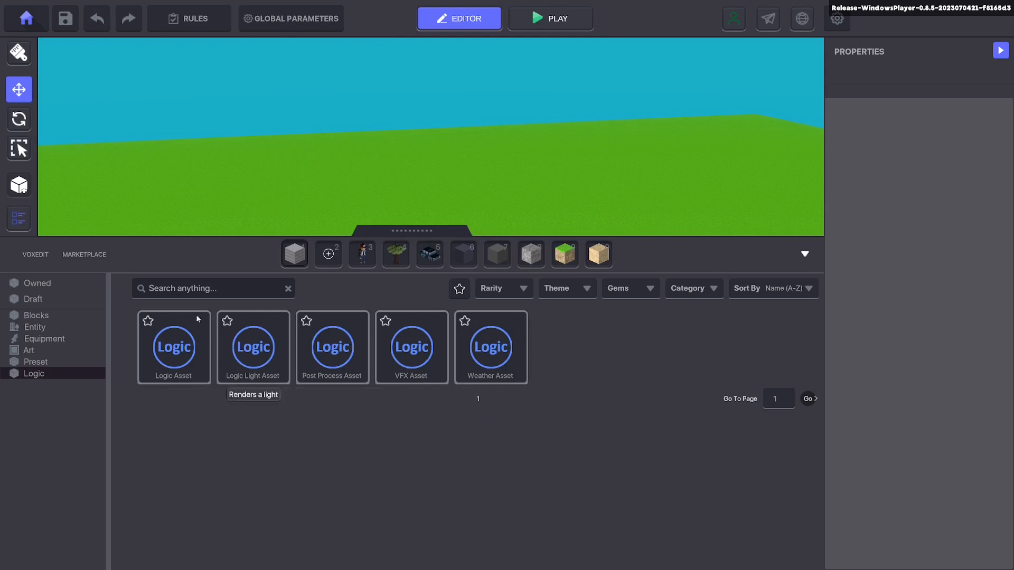
click(398, 230)
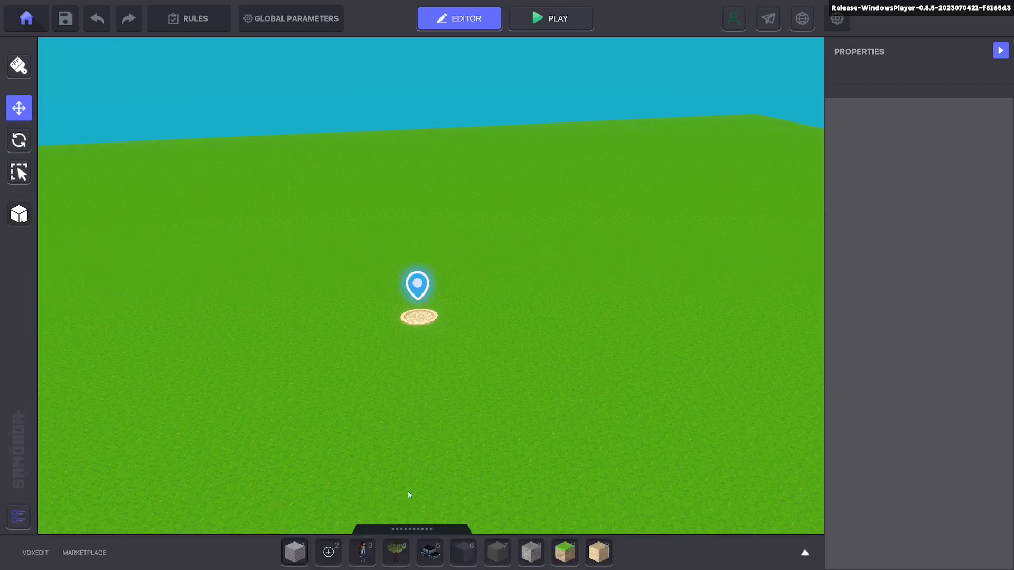
Step: Collapse the properties area and place a Standard Tree A in front of the Avatar's Portal at about X 48.59, Z 40.28
click(1000, 51)
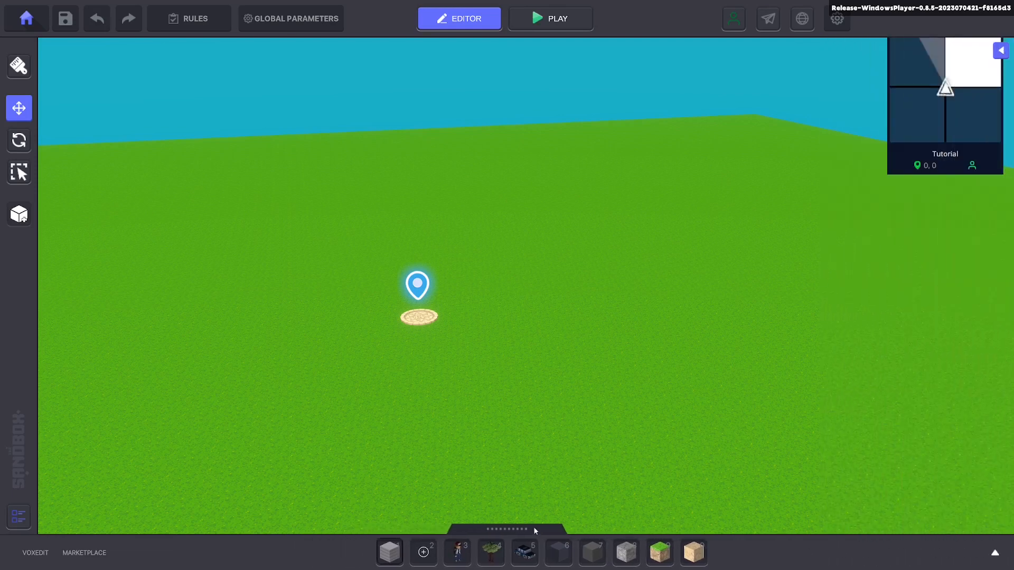
click(491, 552)
click(521, 419)
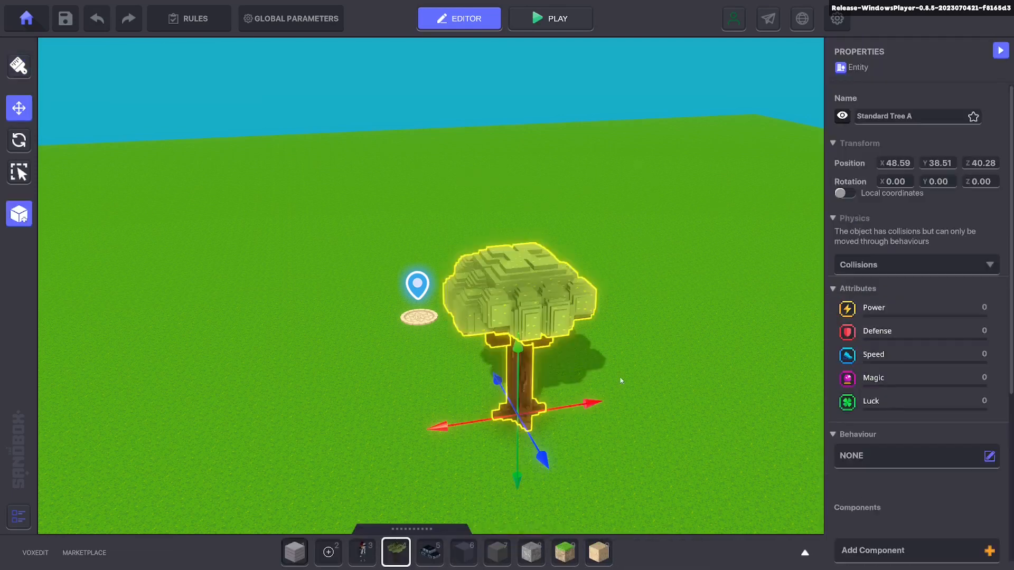
middle_drag(620, 381, 644, 400)
Step: Examine the tree's properties and its Physics options, keeping Collisions selected
scroll(850, 469, down, 3)
scroll(860, 397, up, 3)
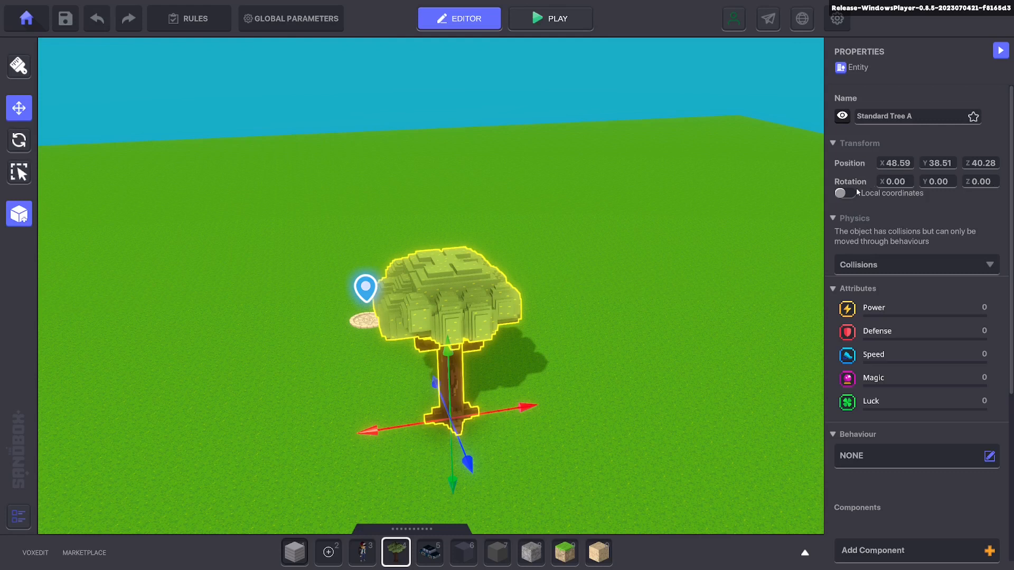
scroll(840, 211, down, 2)
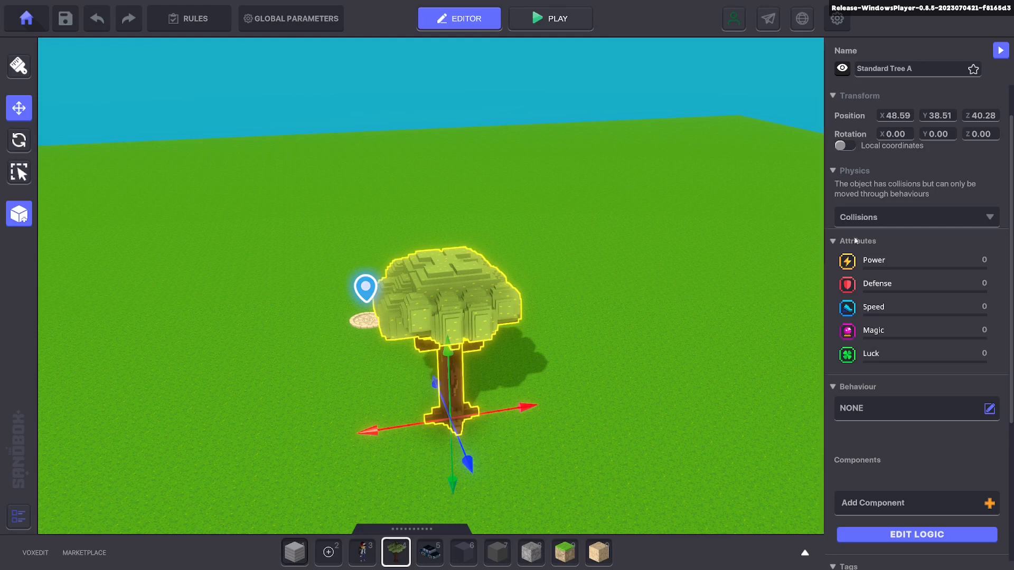
click(871, 222)
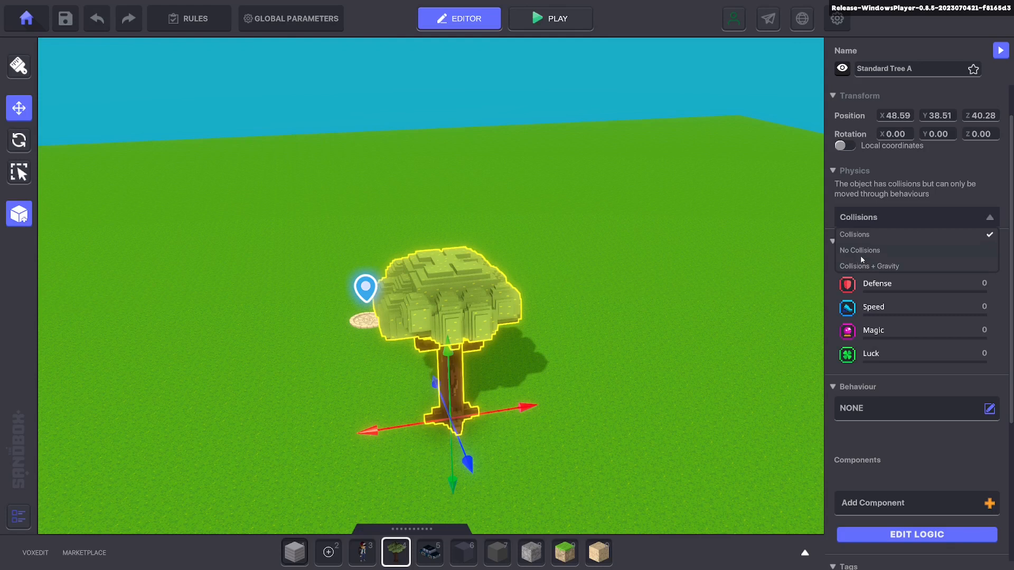
click(874, 233)
scroll(867, 349, down, 3)
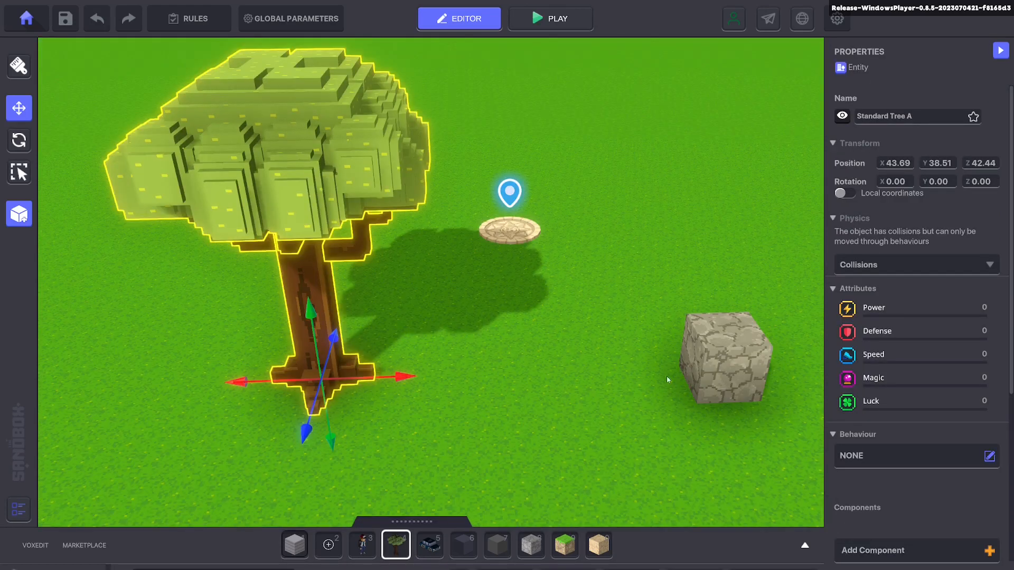
Step: Check the stone block for properties, and reselect the Standard Tree A to review its attributes, behaviour, components and tags
click(726, 354)
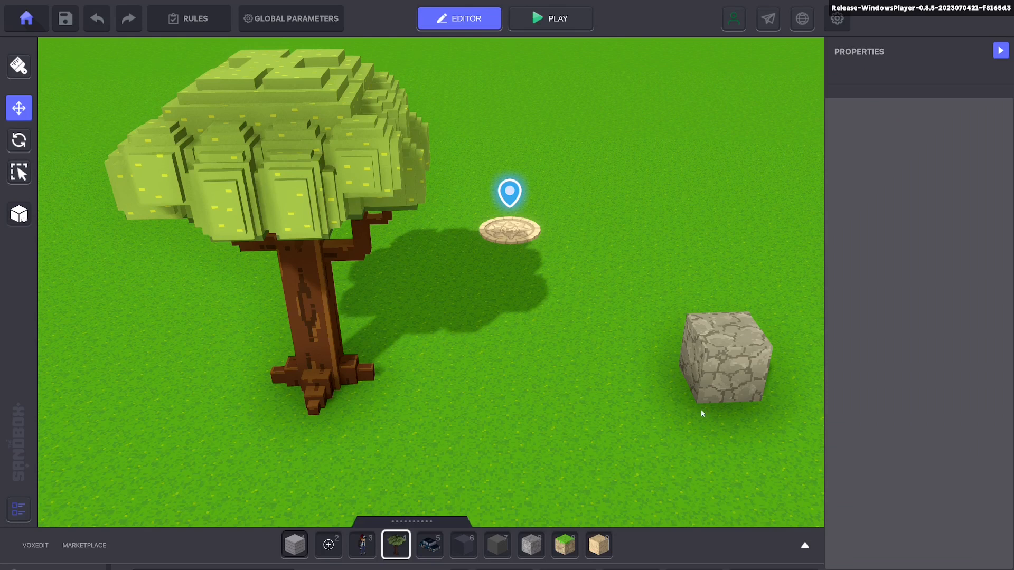
click(332, 129)
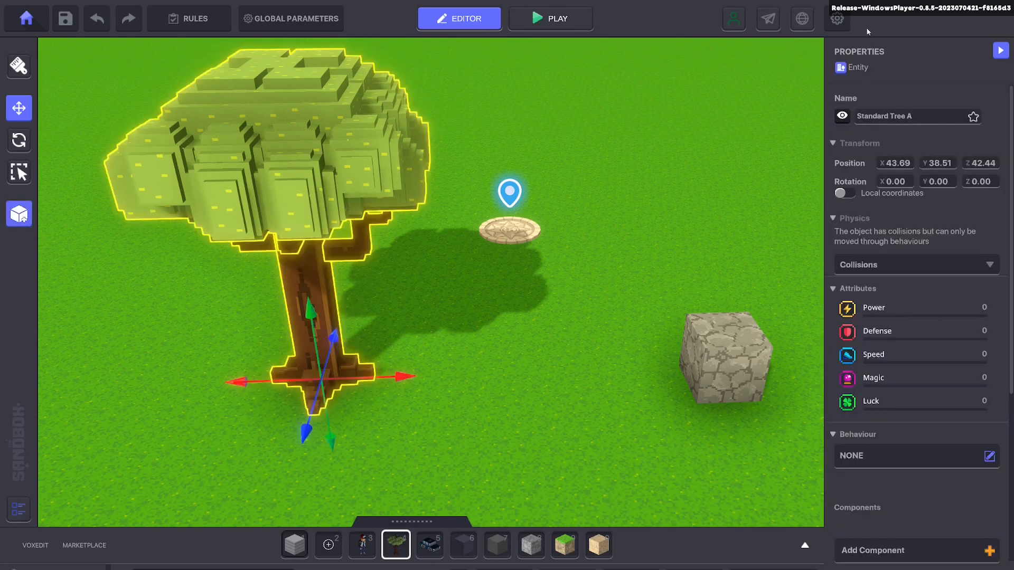
scroll(831, 500, down, 5)
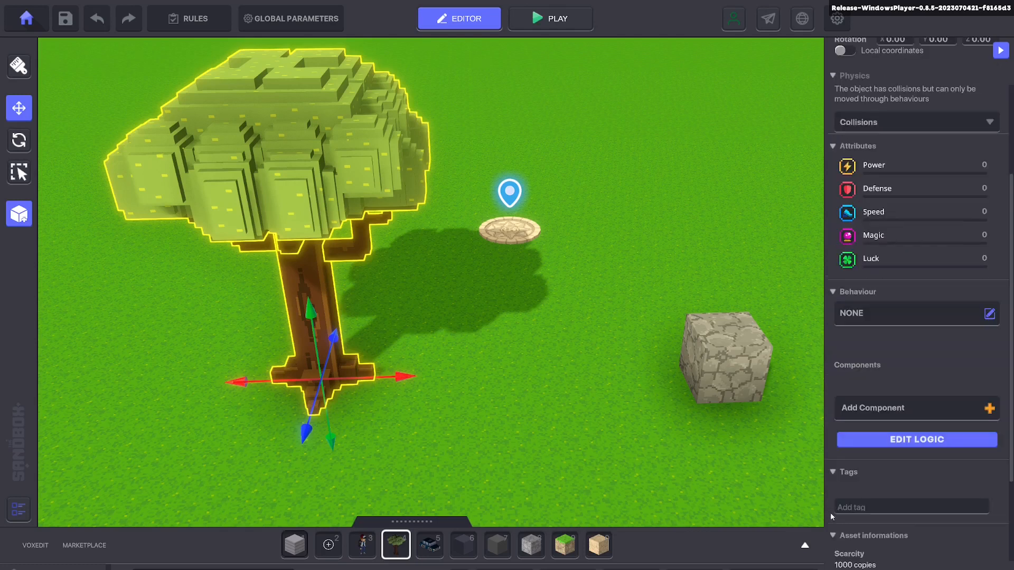
scroll(983, 498, up, 5)
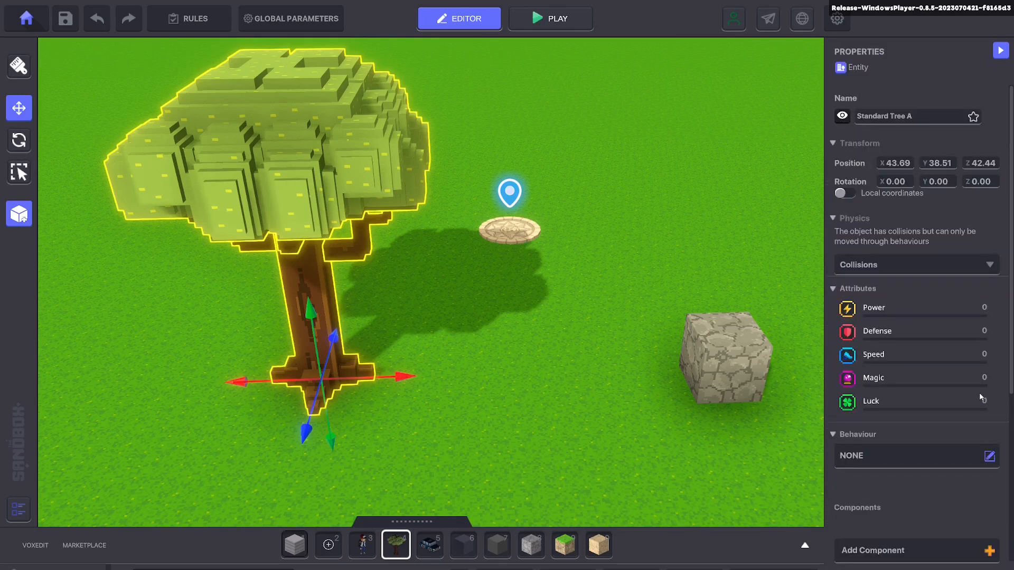
Step: Place two Enclosures Wall blocks in a row directly beside the stone block on the grass
click(735, 364)
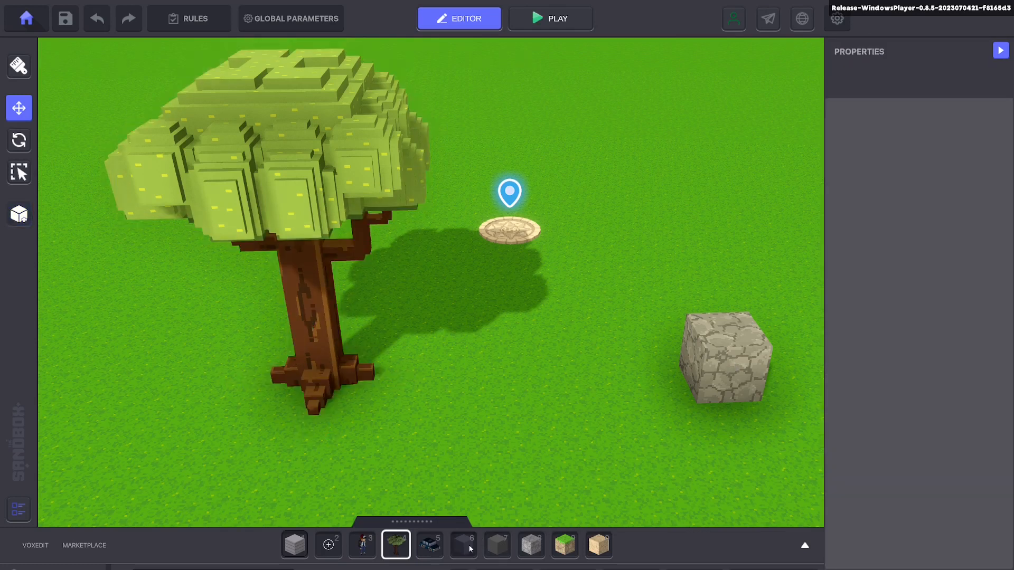
click(469, 549)
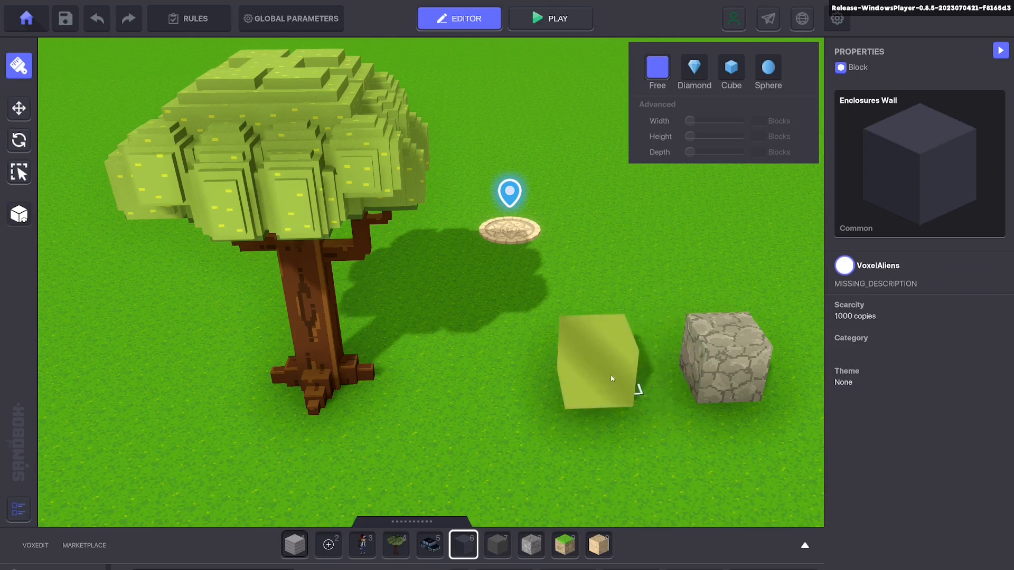
key(d)
click(564, 375)
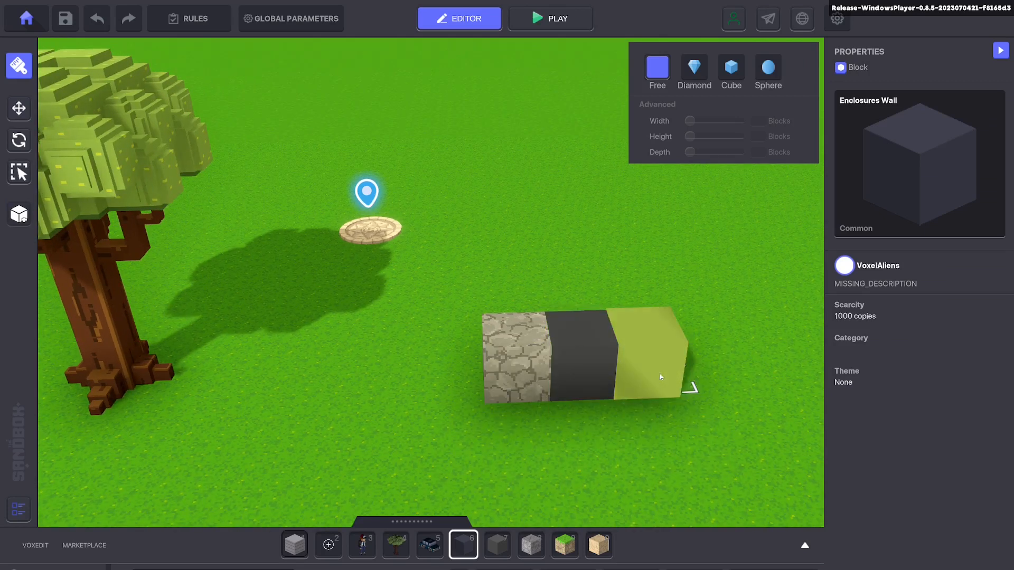
click(660, 378)
key(d)
Step: Extend the block row with one Enclosures Floor block followed by one Enclosures Wall block
key(7)
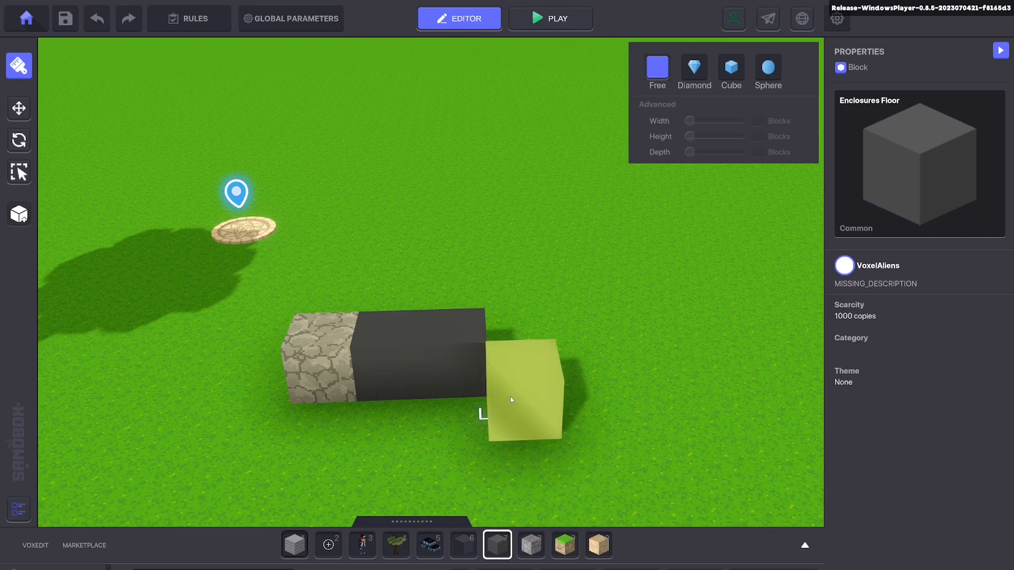
click(518, 379)
key(d)
click(467, 548)
click(471, 377)
key(d)
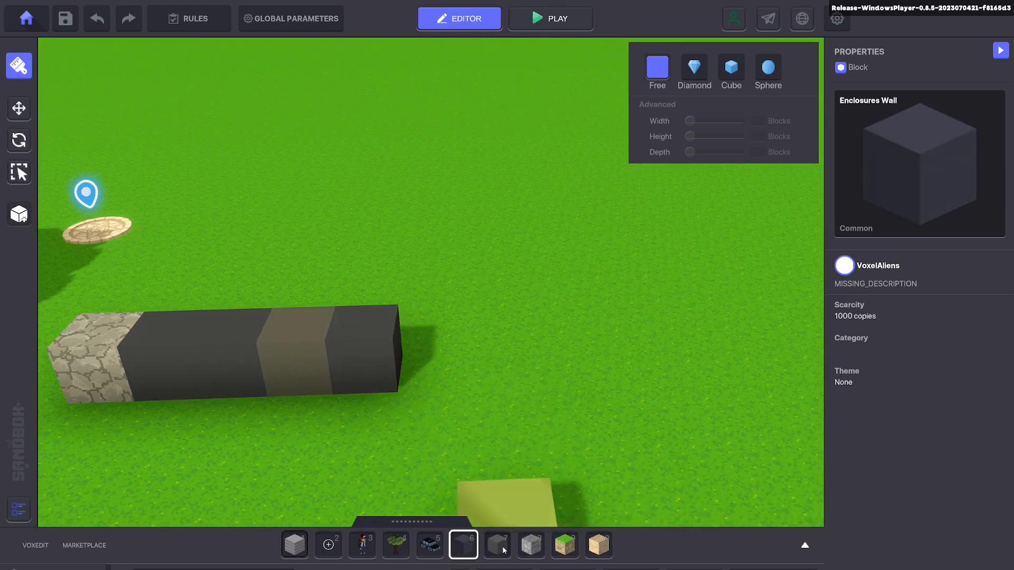
Step: Add two Enclosures Floor blocks to the end of the row and another in front of the last wall block
click(505, 551)
click(459, 362)
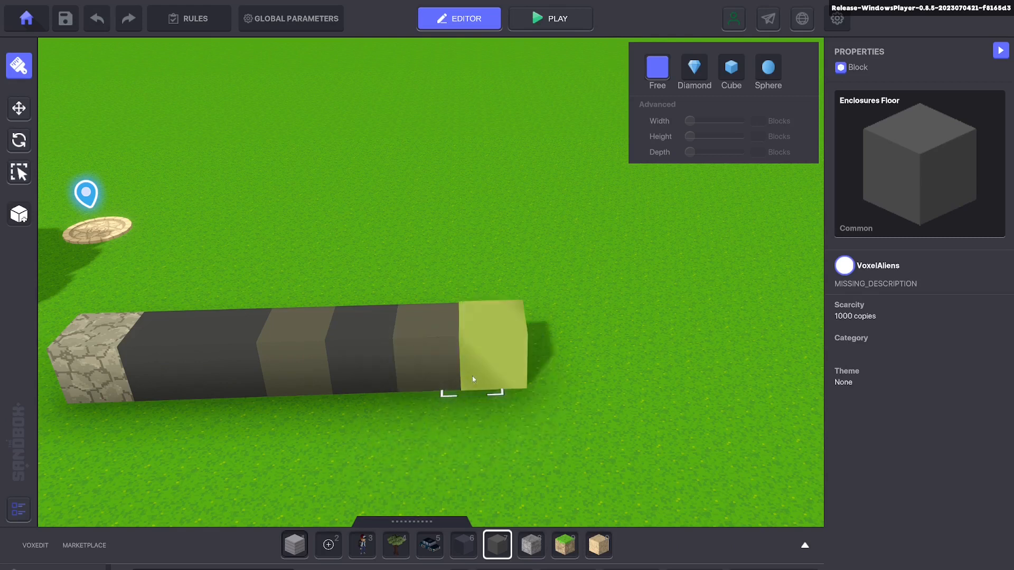
click(502, 375)
key(a)
click(584, 420)
scroll(529, 402, up, 3)
scroll(529, 403, down, 4)
key(a)
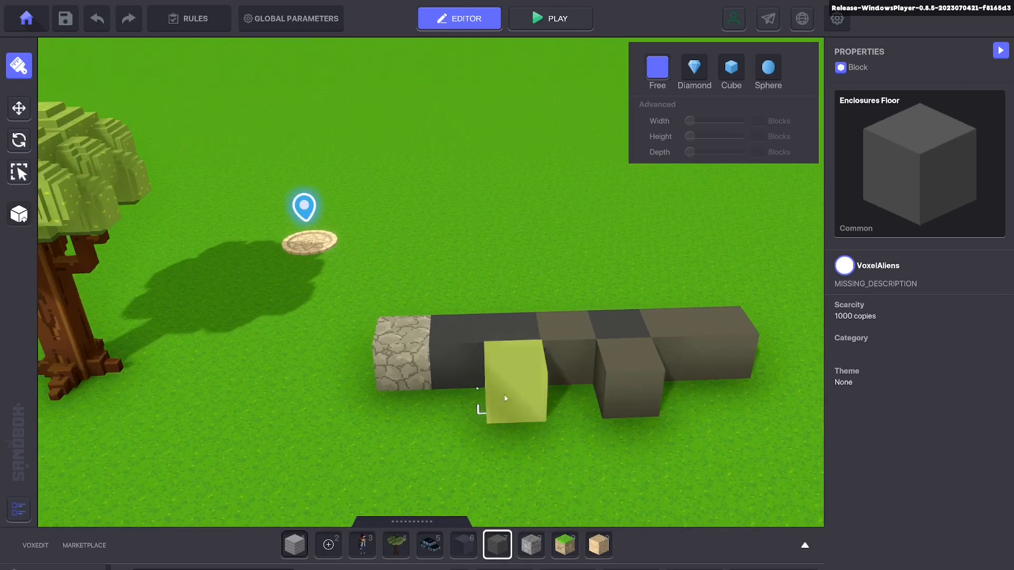
Step: Move the Standard Tree A next to the stone block, to about X 48.50, Z 42.00, and deselect it
click(27, 110)
click(212, 336)
key(a)
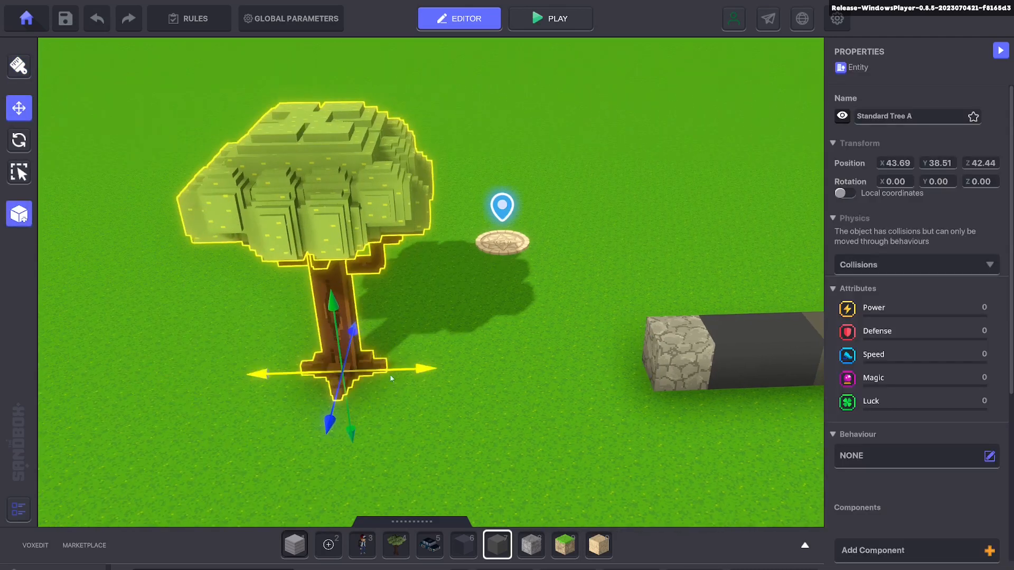
drag(406, 376, 456, 382)
key(d)
click(457, 381)
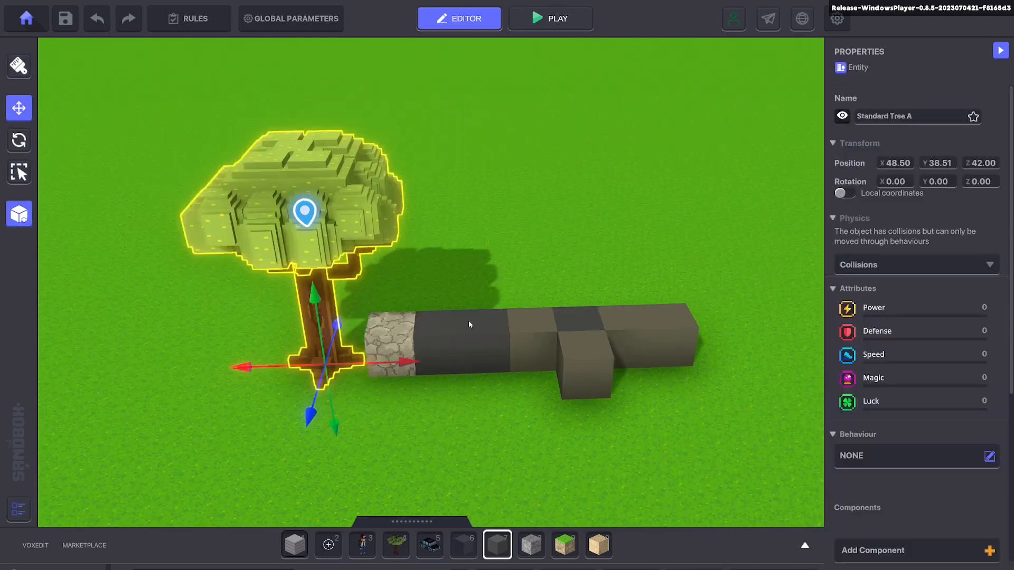
click(373, 341)
mouse_move(497, 377)
right_down()
mouse_move(473, 405)
mouse_move(491, 364)
right_up()
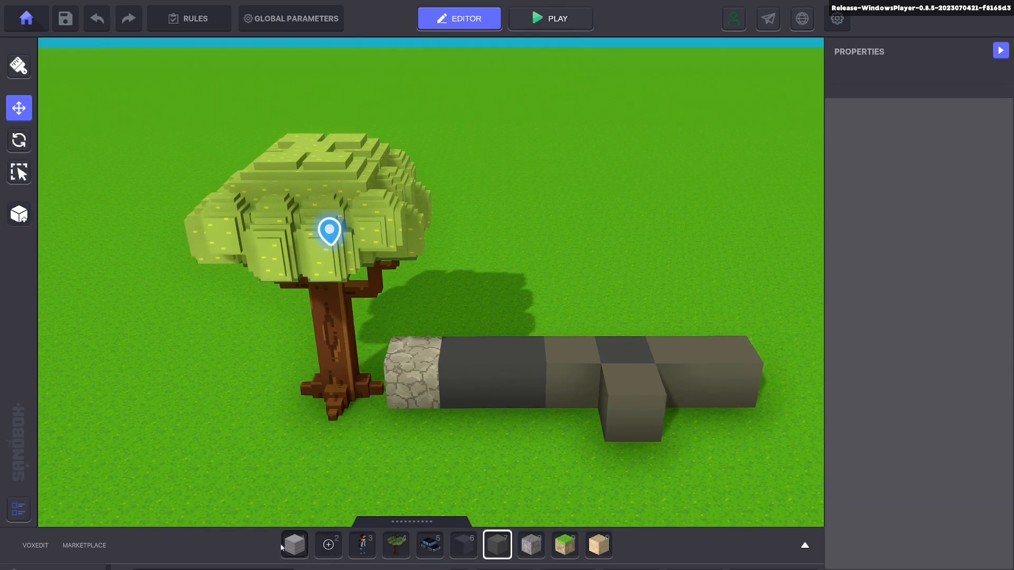
Step: With Wooden Planks Block 04 as the brush block, erase the whole block row and the trial plank block placed on the grass
click(301, 556)
mouse_move(416, 375)
ctrl+mouse_down()
mouse_move(762, 394)
mouse_move(637, 401)
ctrl+mouse_up()
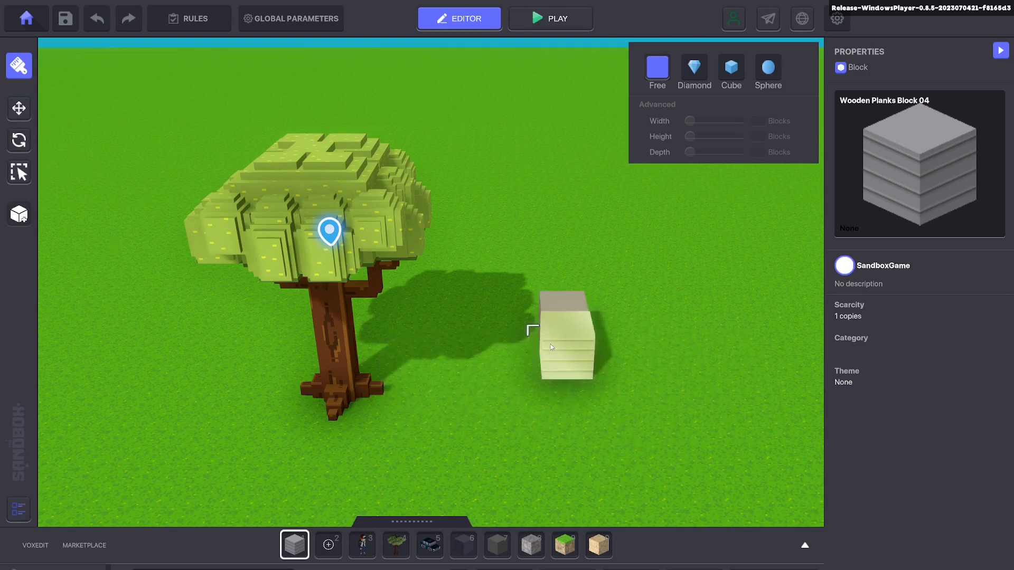
click(549, 351)
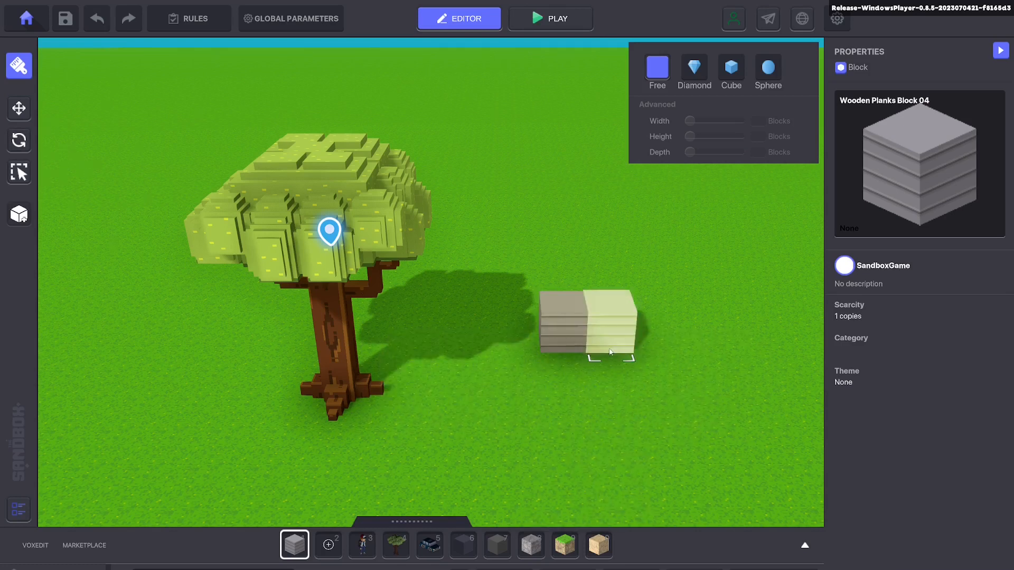
ctrl+click(568, 317)
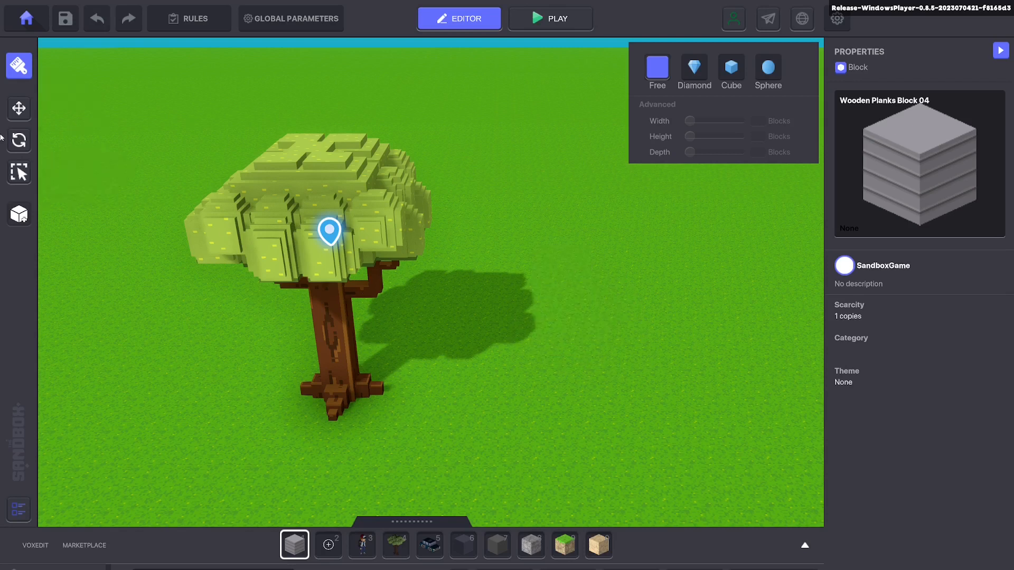
Step: Move the Standard Tree A freely across the ground to behind the portal, at about X 49.44, Z 50.15
click(19, 108)
click(328, 367)
drag(340, 397, 270, 314)
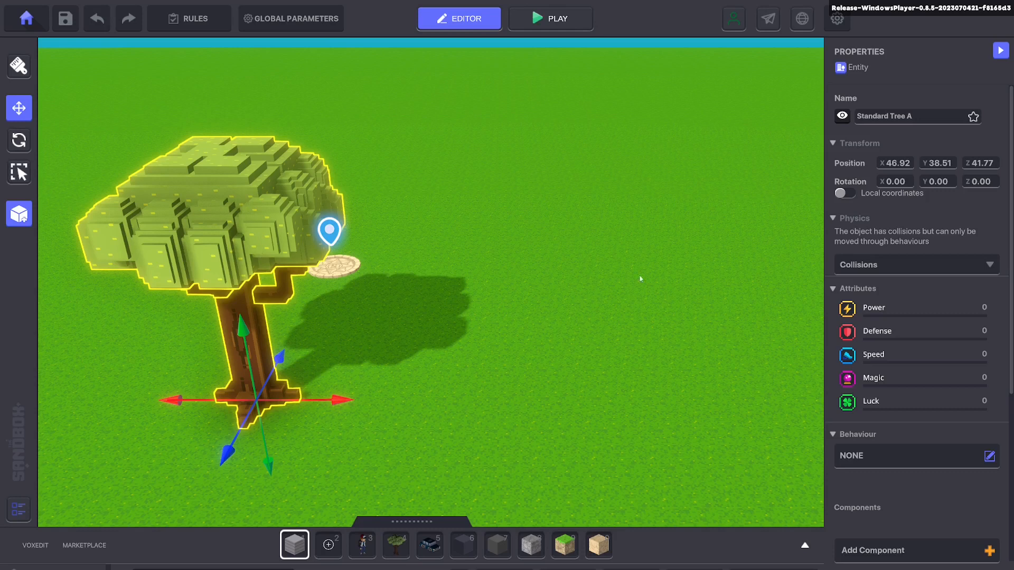
drag(256, 401, 427, 236)
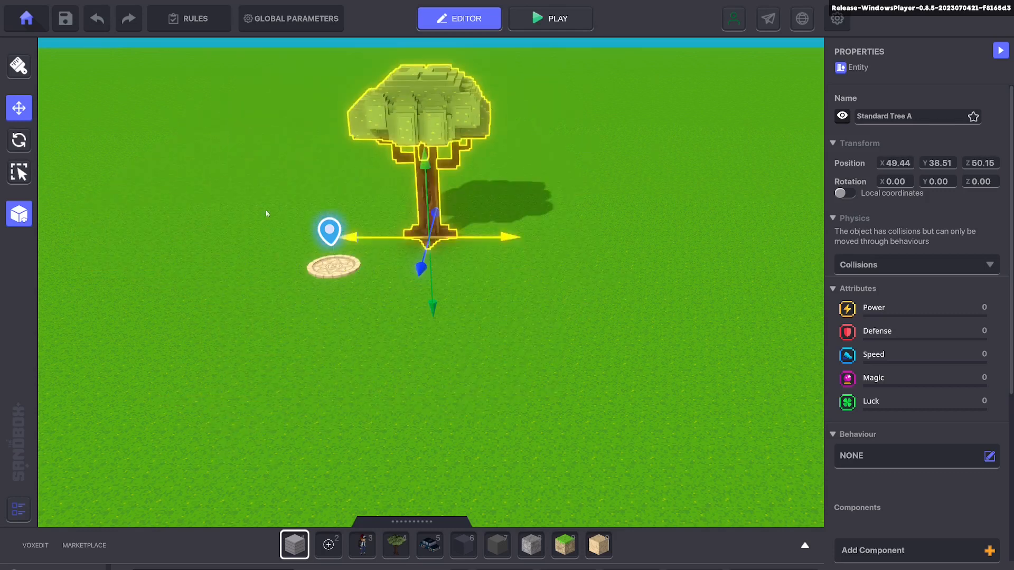
Step: Delete the Standard Tree A from the scene
click(19, 172)
click(19, 140)
key(Delete)
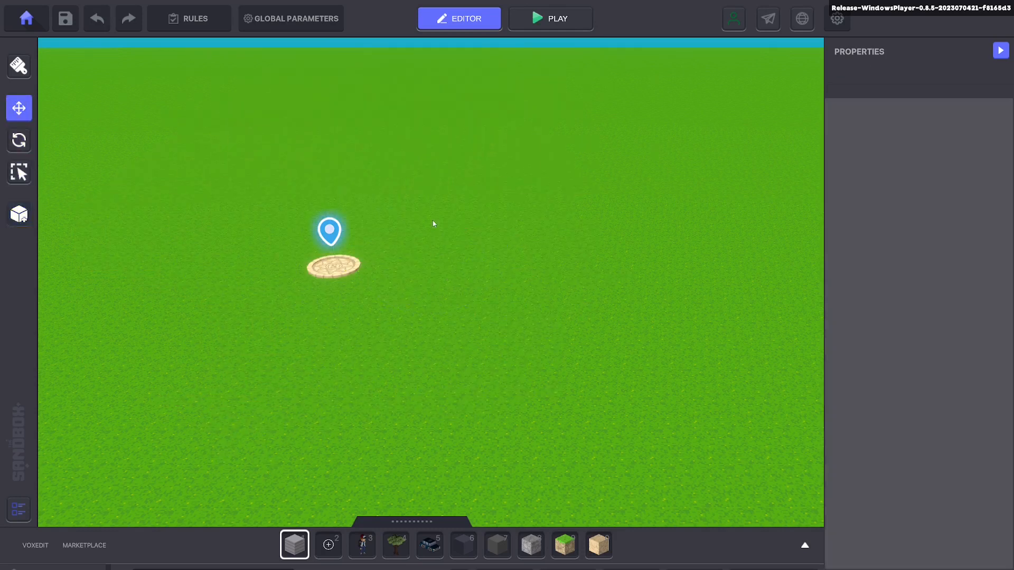